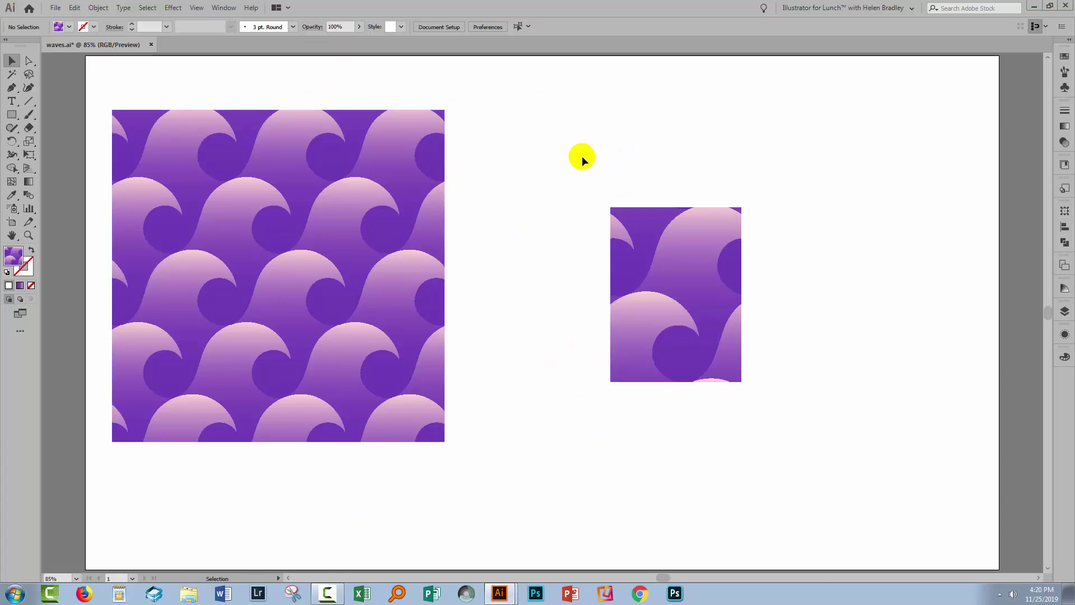
Select the large square, reset it to default colours and set its stroke to None.
{"action": "left_click_drag", "start_coordinate": [576, 166], "coordinate": [797, 438]}
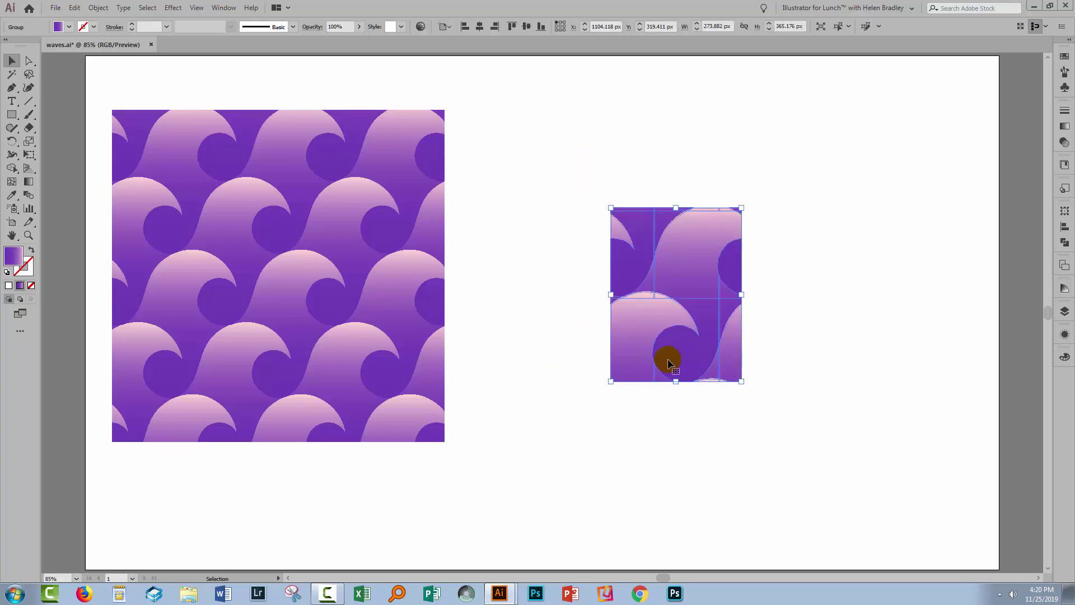
{"action": "left_click", "coordinate": [616, 423]}
{"action": "left_click", "coordinate": [346, 372]}
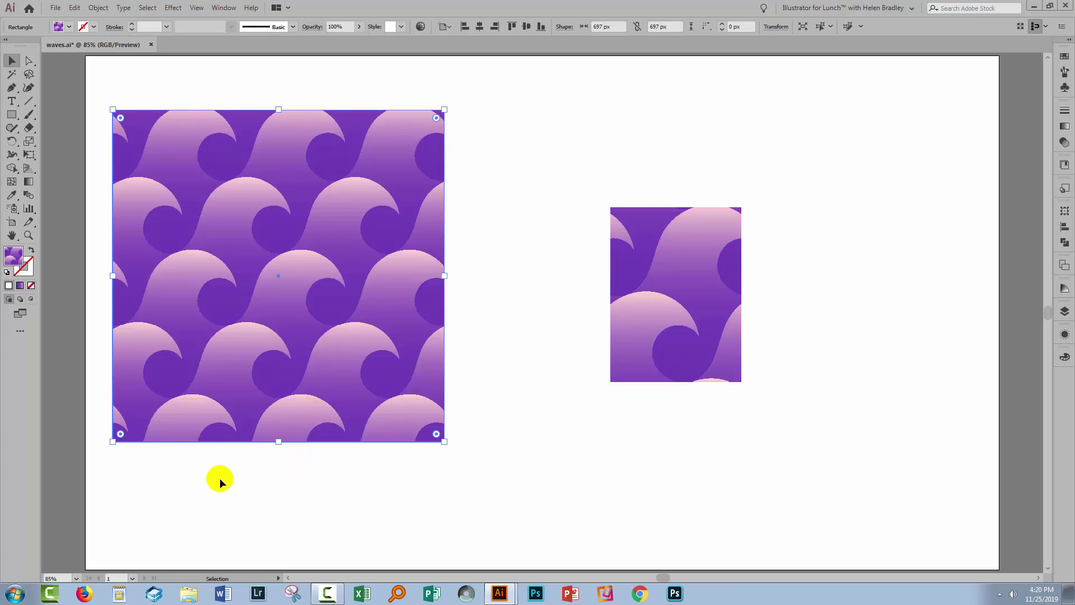
{"action": "key", "text": "d"}
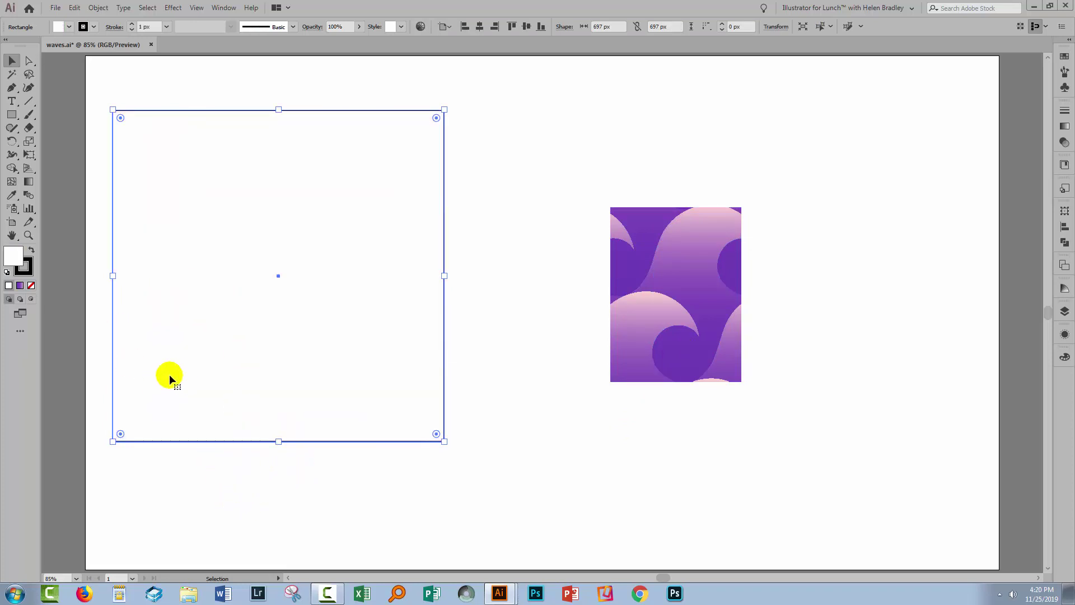
{"action": "left_click", "coordinate": [22, 264]}
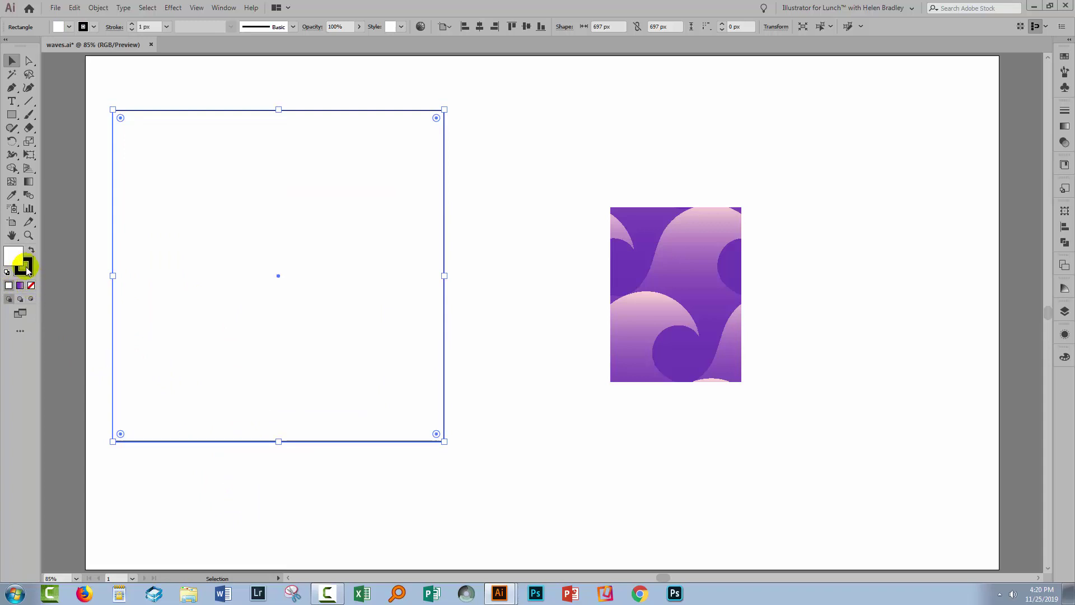
{"action": "left_click", "coordinate": [32, 286]}
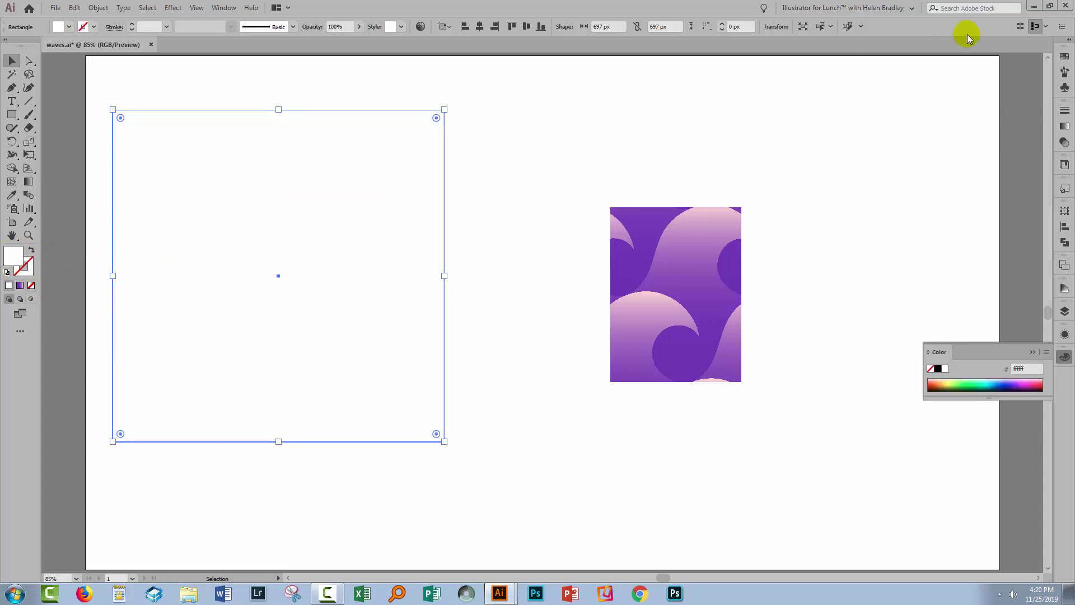
Fill the square with the New Pattern 2 wave swatch from the Swatches panel.
{"action": "left_click", "coordinate": [1065, 56]}
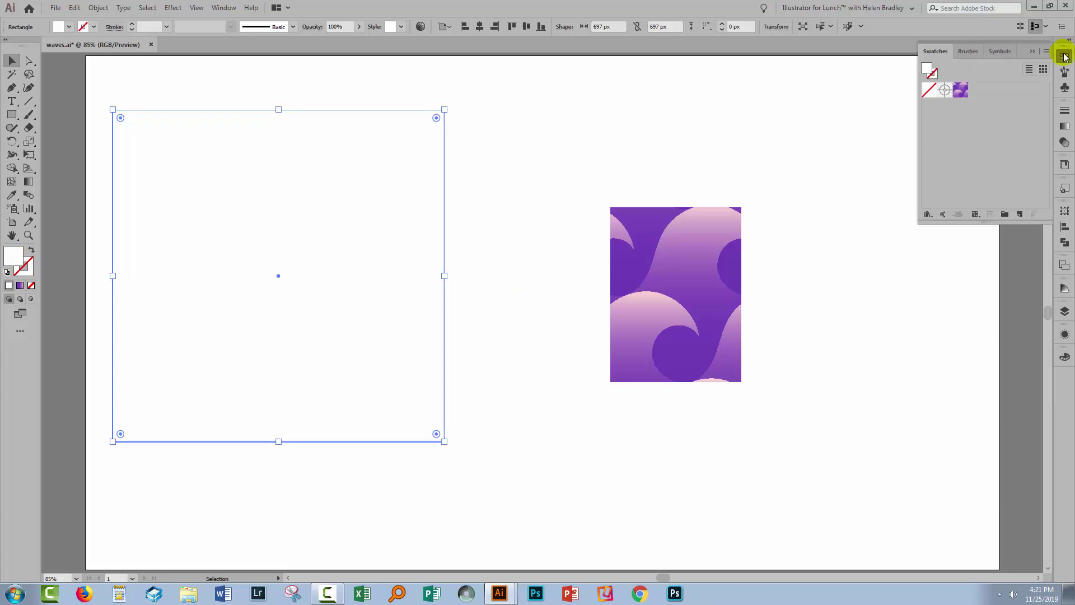
{"action": "left_click", "coordinate": [961, 91]}
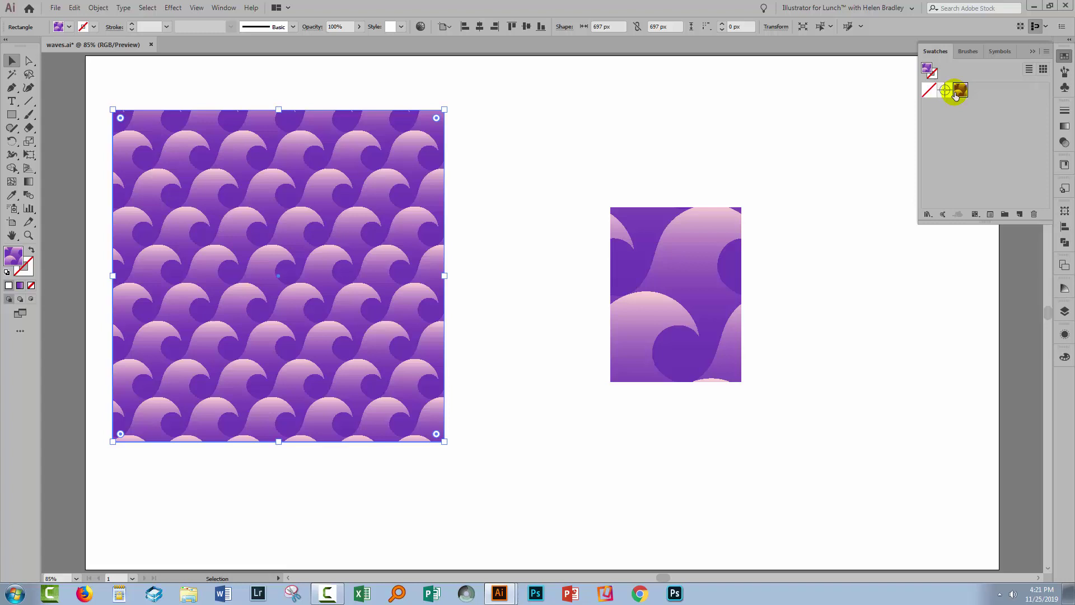
{"action": "left_click", "coordinate": [1032, 51]}
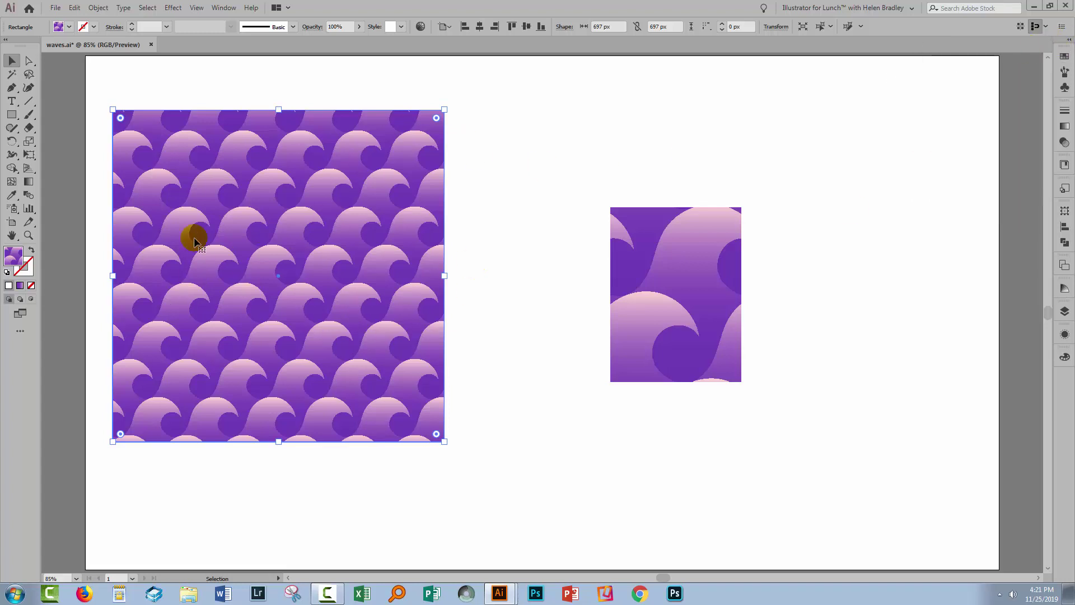
Scale only the square's pattern uniformly to 150% with Object > Transform > Scale, objects unchanged.
{"action": "left_click", "coordinate": [97, 7]}
{"action": "left_click", "coordinate": [279, 74]}
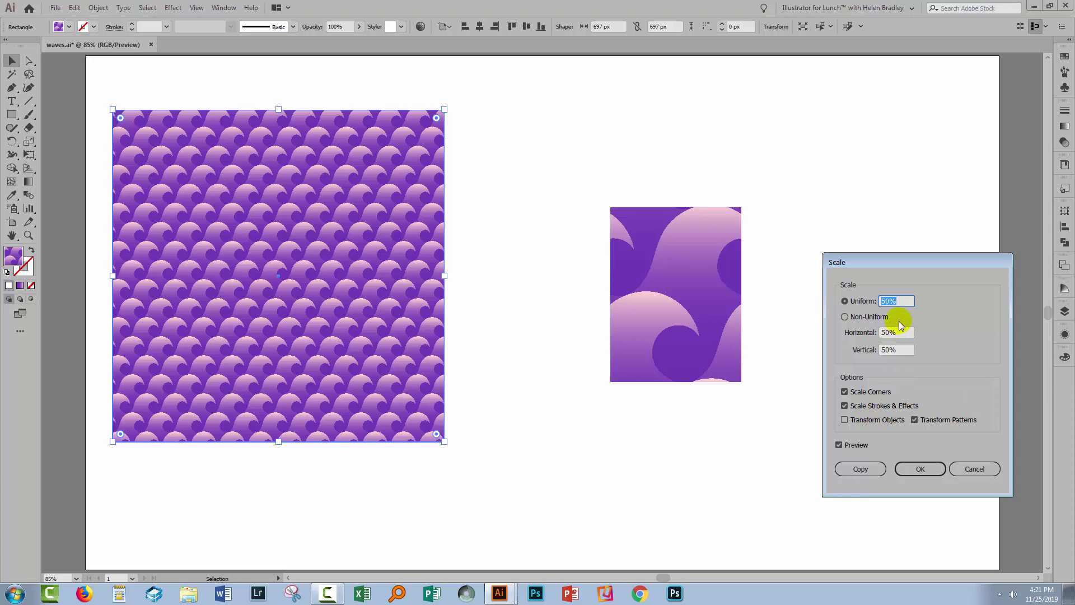
{"action": "type", "text": "15"}
{"action": "key", "text": "Tab"}
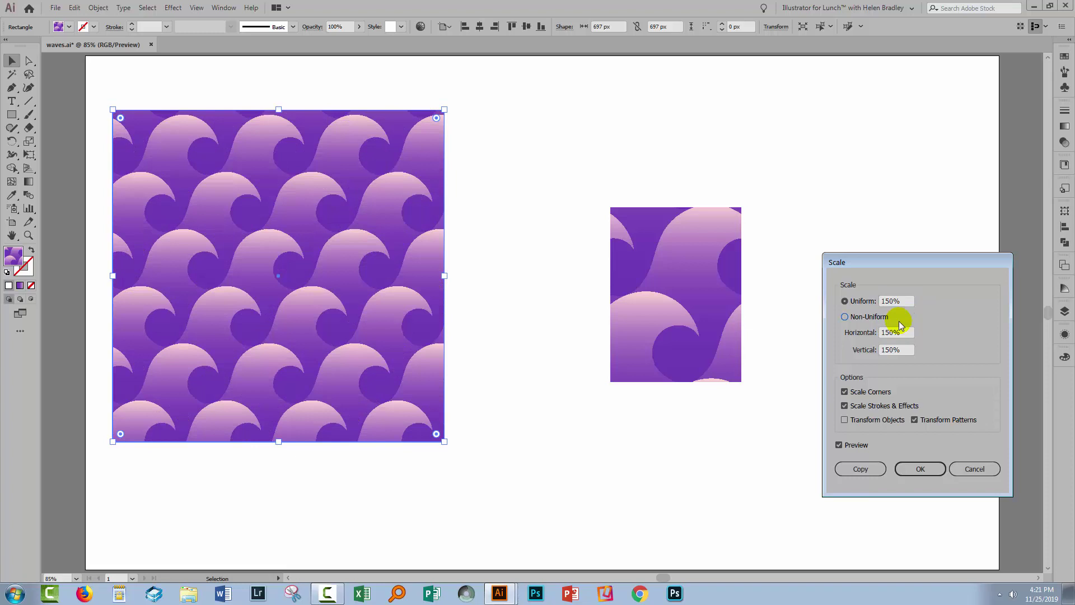
{"action": "left_click", "coordinate": [918, 470]}
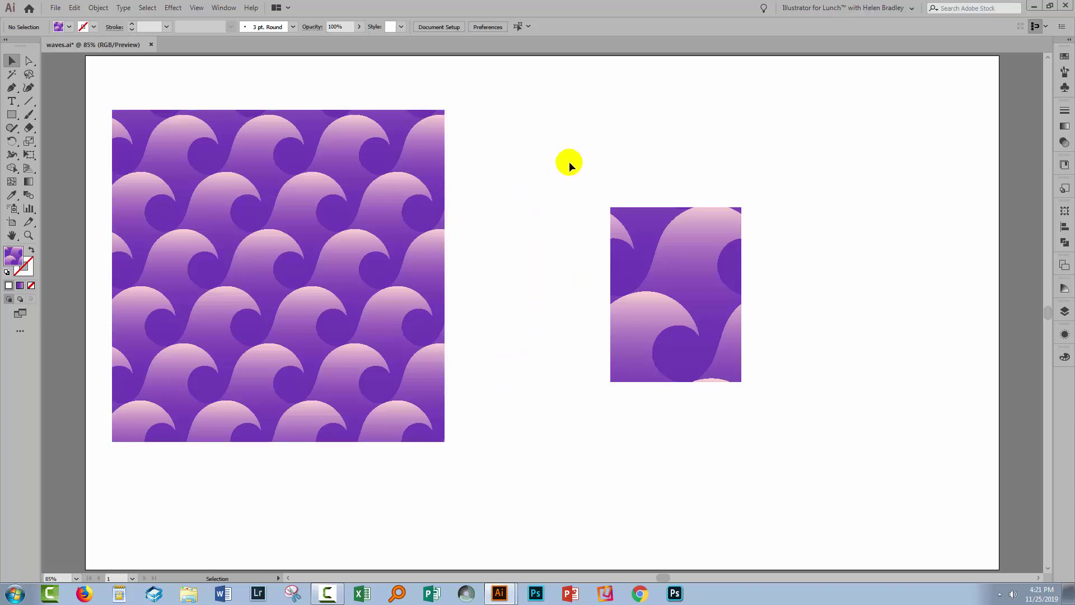
Copy the wave tile to the right and below, snapping the right copy flush against the original.
{"action": "left_click_drag", "start_coordinate": [568, 161], "coordinate": [852, 462]}
{"action": "left_click_drag", "start_coordinate": [560, 163], "coordinate": [793, 443]}
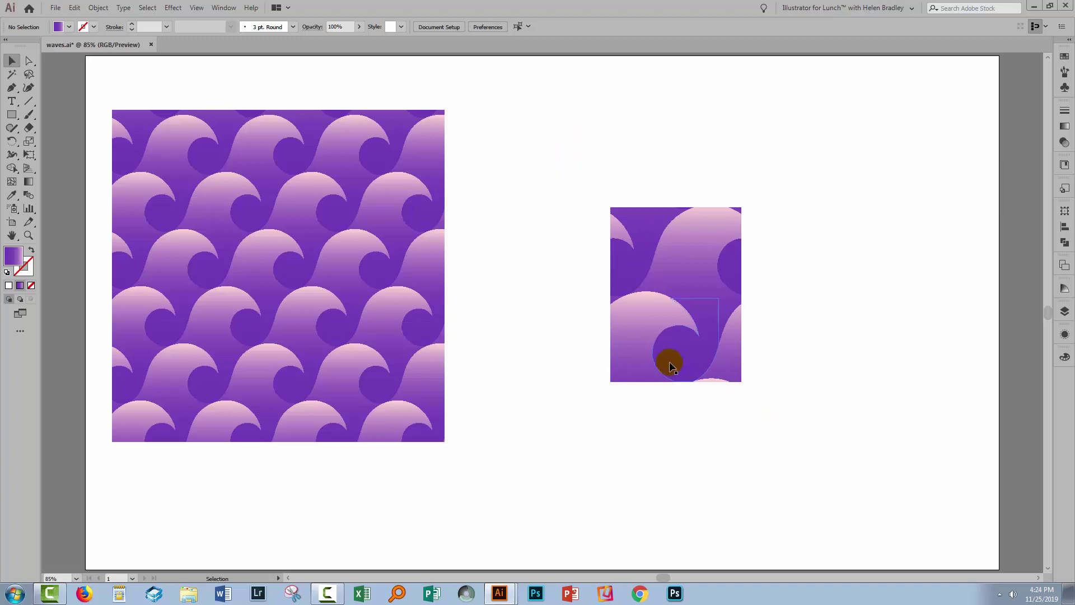
{"action": "left_click_drag", "start_coordinate": [598, 183], "coordinate": [734, 372]}
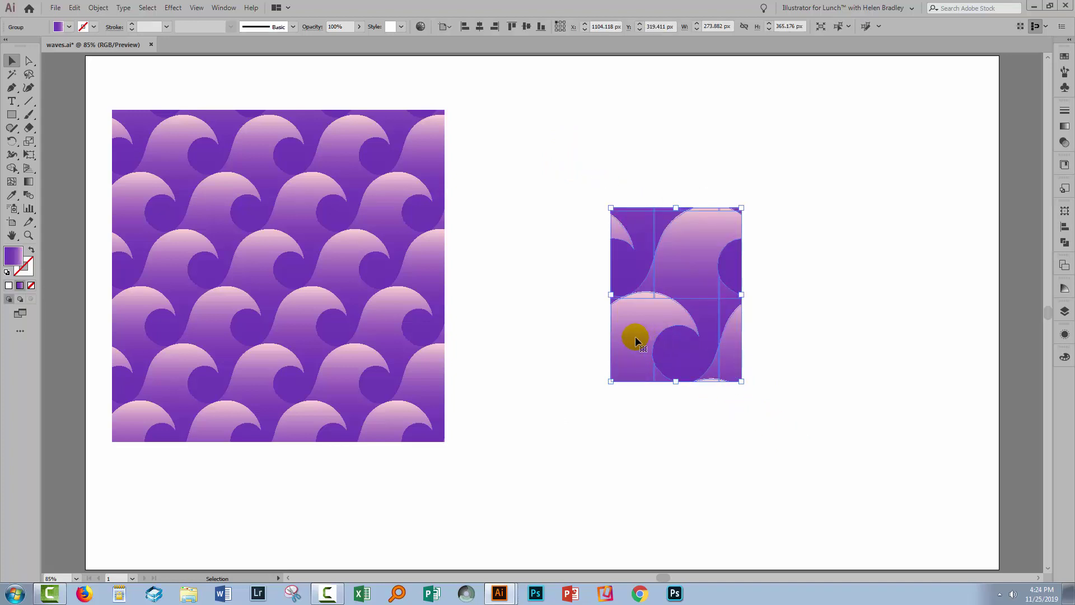
{"action": "left_click_drag", "start_coordinate": [636, 340], "coordinate": [636, 516]}
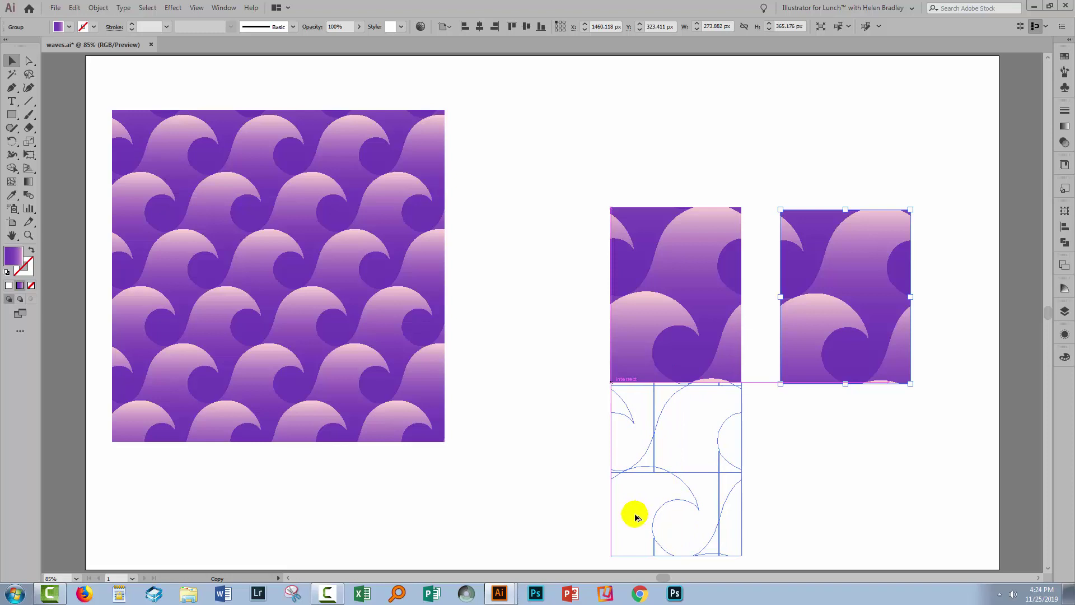
{"action": "left_click_drag", "start_coordinate": [635, 517], "coordinate": [635, 517]}
{"action": "left_click", "coordinate": [822, 304]}
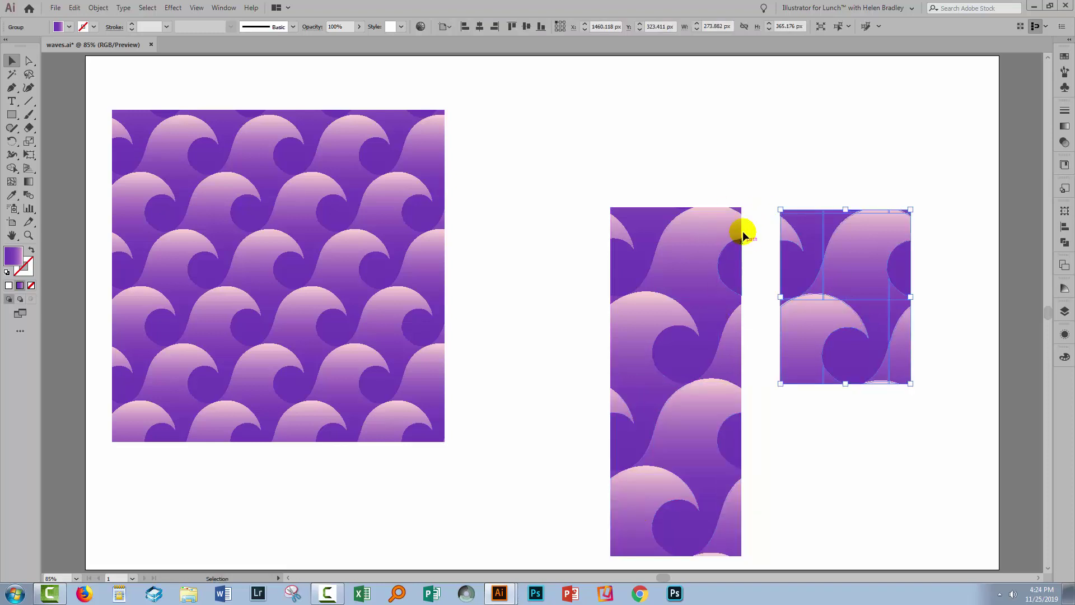
{"action": "left_click_drag", "start_coordinate": [848, 324], "coordinate": [813, 328]}
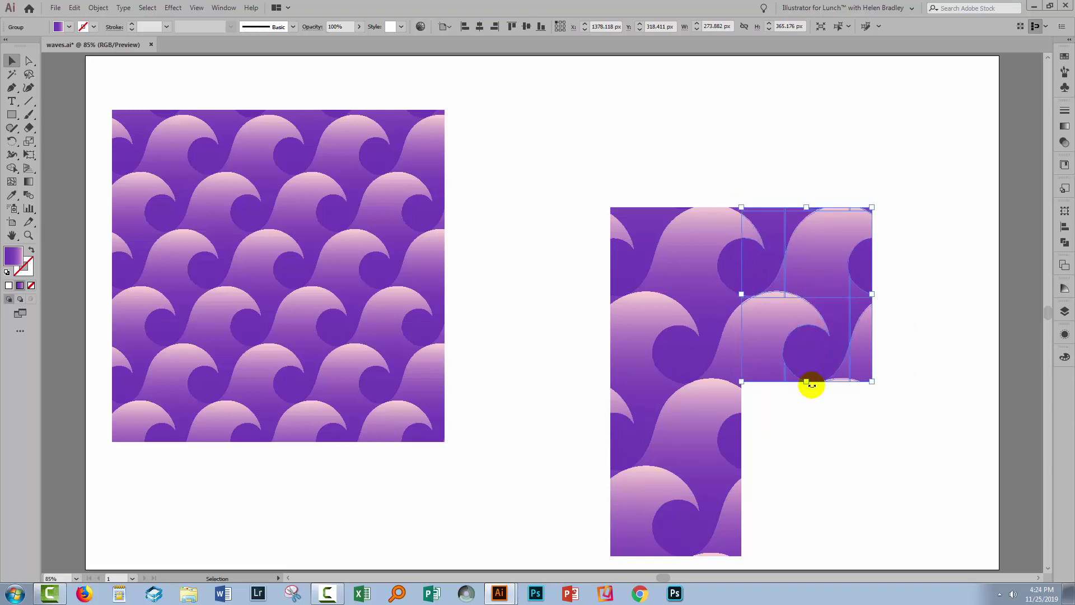
{"action": "left_click", "coordinate": [814, 420]}
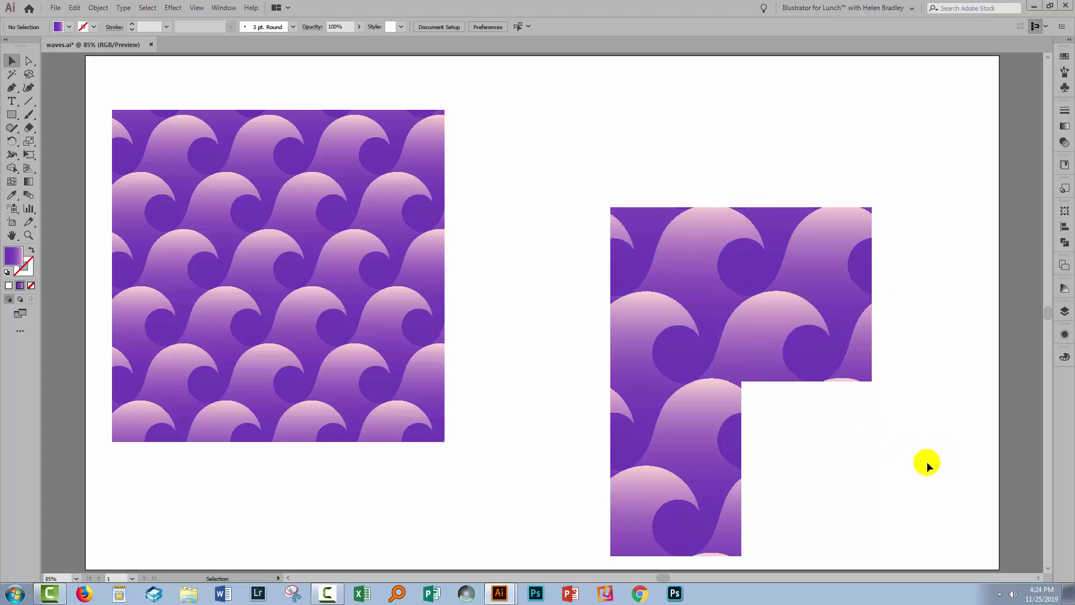
Test-move the top-right and lower tile copies, undo those moves, then delete the lower tile section.
{"action": "left_click_drag", "start_coordinate": [924, 462], "coordinate": [828, 170]}
{"action": "left_click_drag", "start_coordinate": [827, 267], "coordinate": [861, 263]}
{"action": "key", "text": "ctrl+z"}
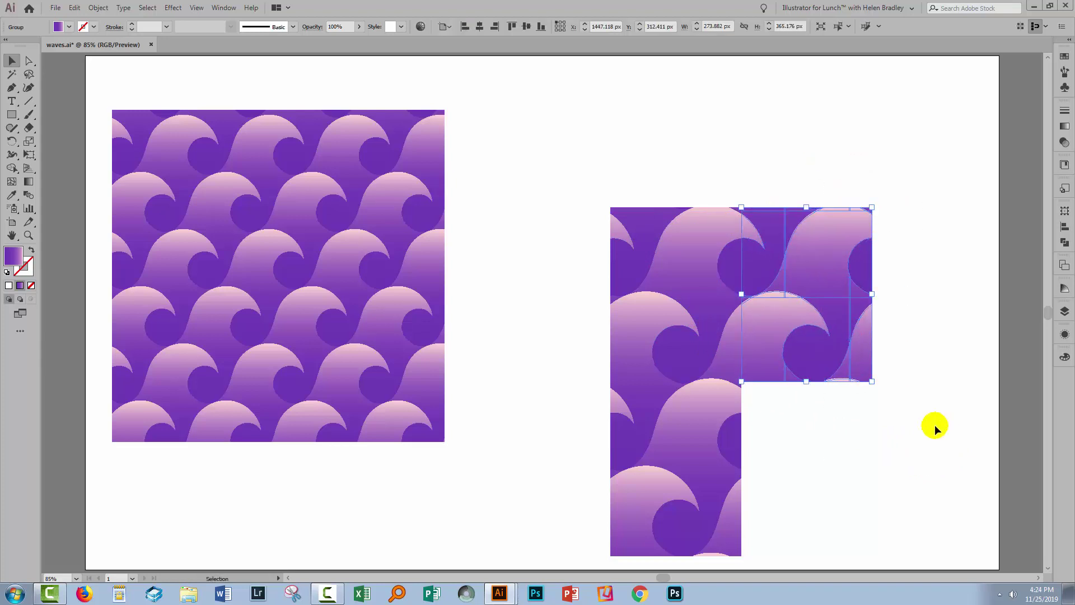
{"action": "left_click", "coordinate": [796, 439]}
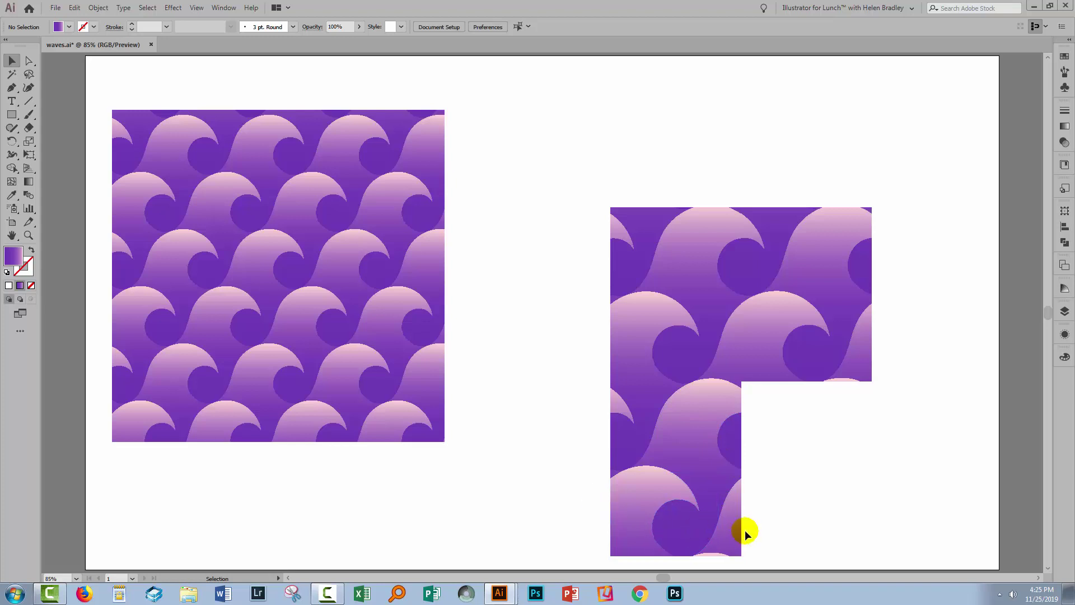
{"action": "left_click_drag", "start_coordinate": [780, 519], "coordinate": [611, 493]}
{"action": "left_click_drag", "start_coordinate": [701, 475], "coordinate": [700, 508]}
{"action": "left_click", "coordinate": [778, 477]}
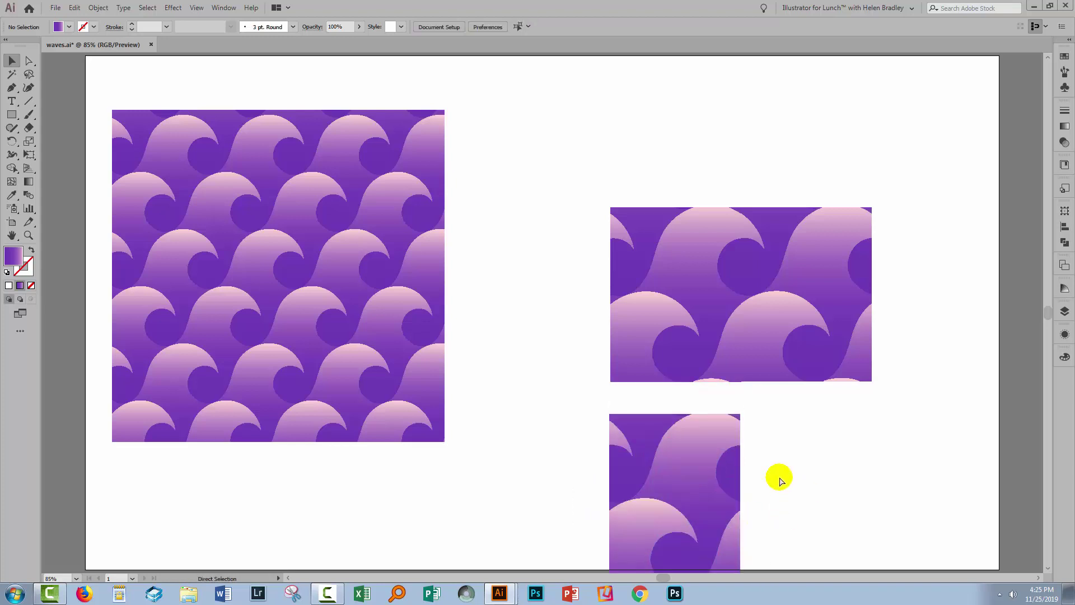
{"action": "key", "text": "a"}
{"action": "key", "text": "ctrl+z"}
{"action": "key", "text": "ctrl+z"}
{"action": "left_click", "coordinate": [863, 527]}
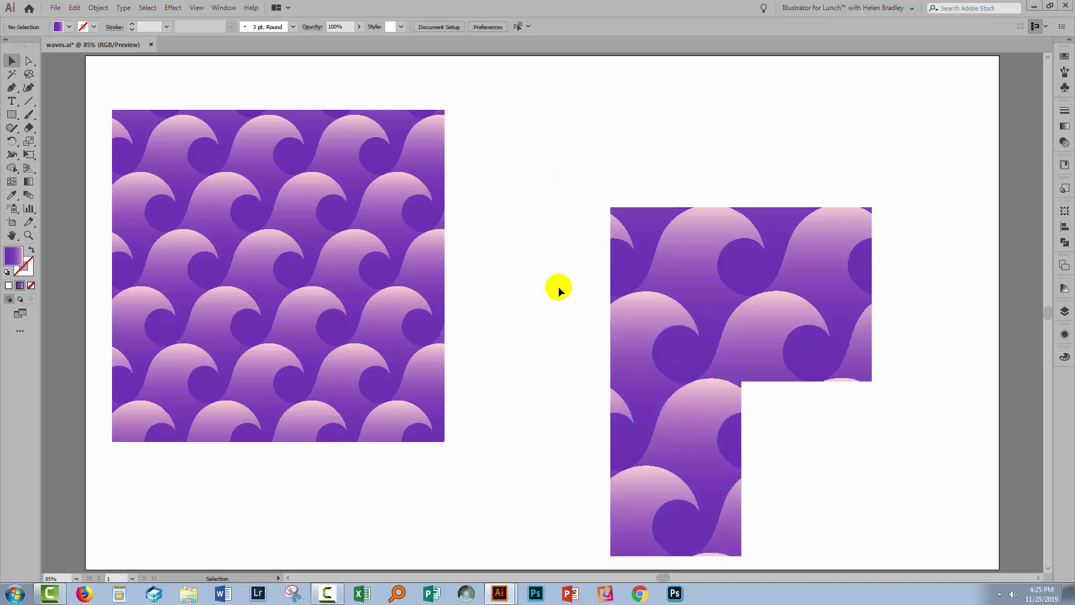
{"action": "left_click_drag", "start_coordinate": [554, 392], "coordinate": [819, 522]}
{"action": "key", "text": "Delete"}
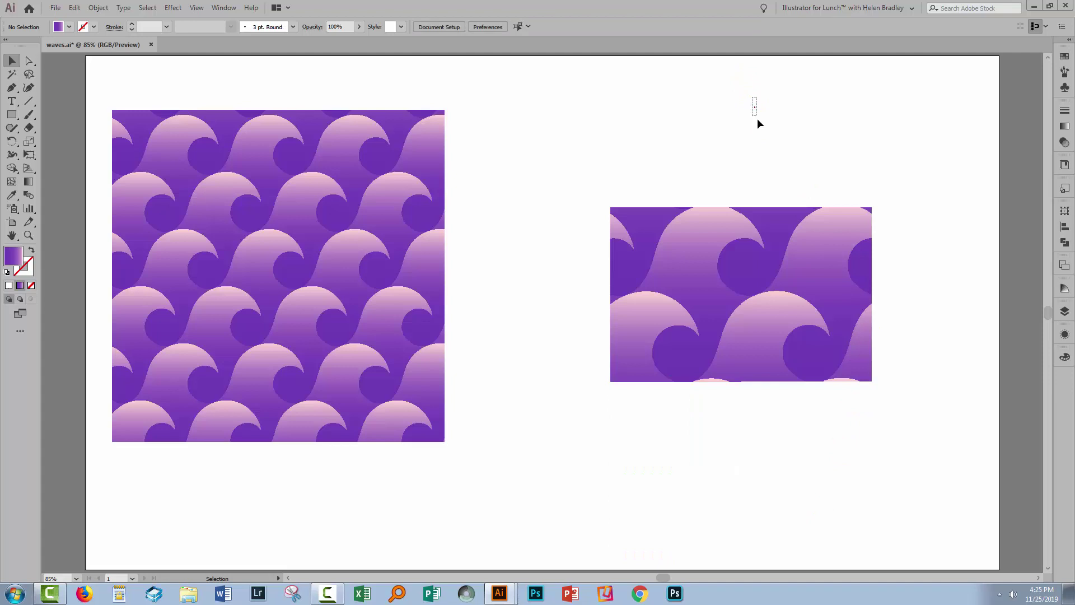
Delete the right portion of the wide tile and select the remaining wave tile.
{"action": "left_click_drag", "start_coordinate": [757, 119], "coordinate": [892, 439]}
{"action": "key", "text": "Delete"}
{"action": "left_click", "coordinate": [645, 326]}
{"action": "left_click_drag", "start_coordinate": [586, 203], "coordinate": [945, 219]}
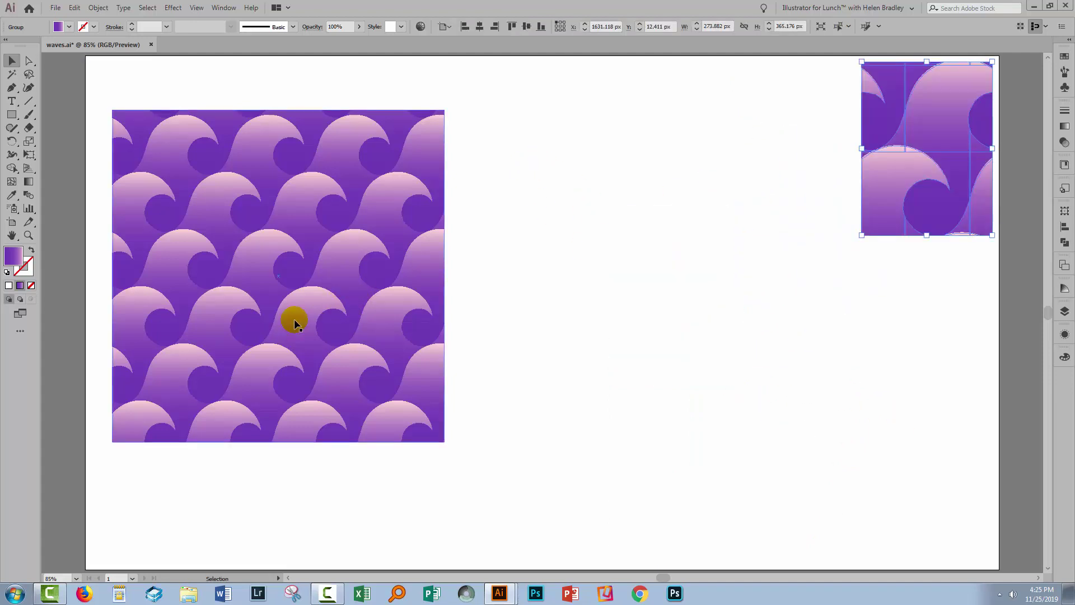
Move the wave square up-left and duplicate it to the right and below to check seams.
{"action": "left_click_drag", "start_coordinate": [259, 279], "coordinate": [250, 244]}
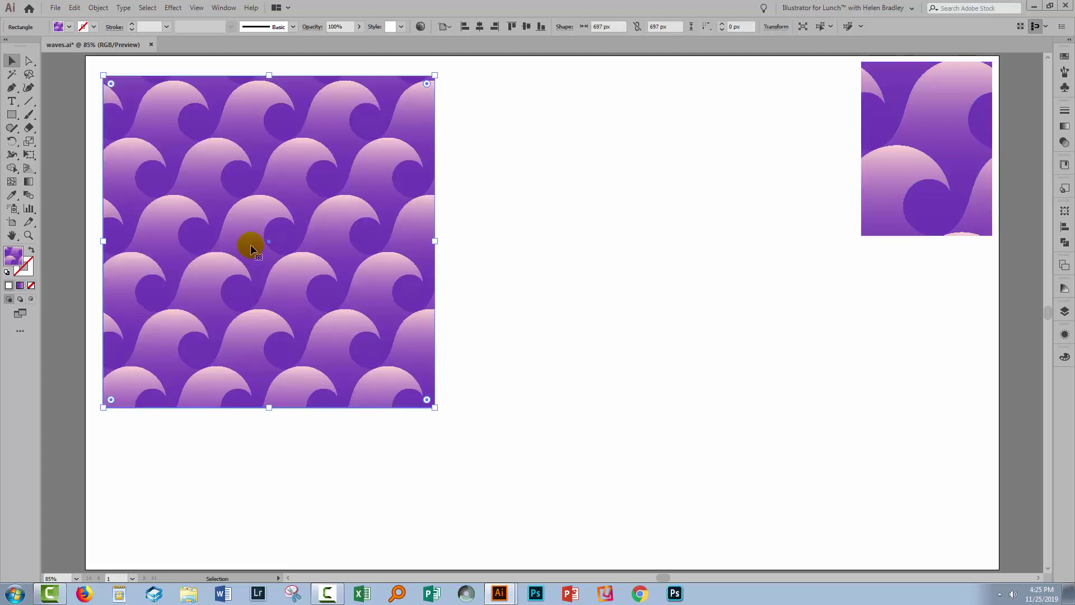
{"action": "left_click_drag", "start_coordinate": [297, 288], "coordinate": [629, 289]}
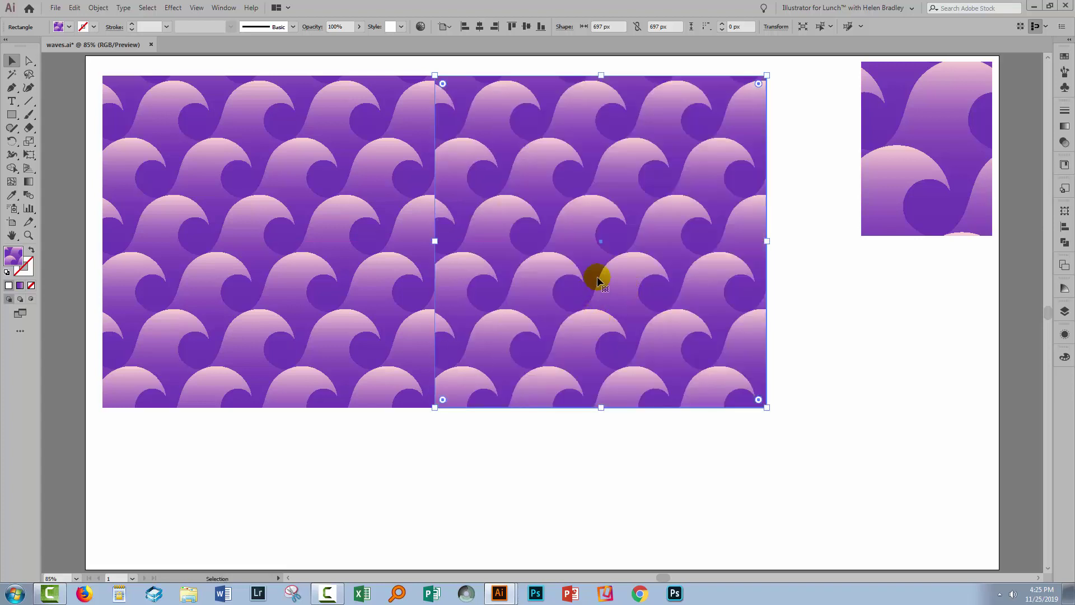
{"action": "scroll", "coordinate": [407, 338], "scroll_direction": "down", "scroll_amount": 2}
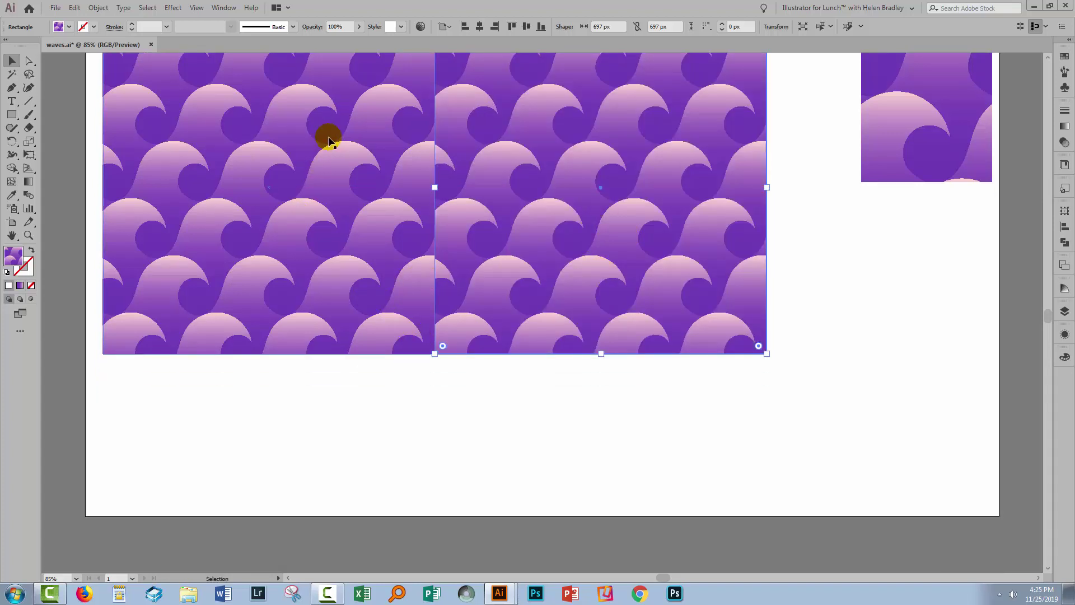
{"action": "left_click_drag", "start_coordinate": [319, 132], "coordinate": [317, 456]}
{"action": "left_click", "coordinate": [515, 445]}
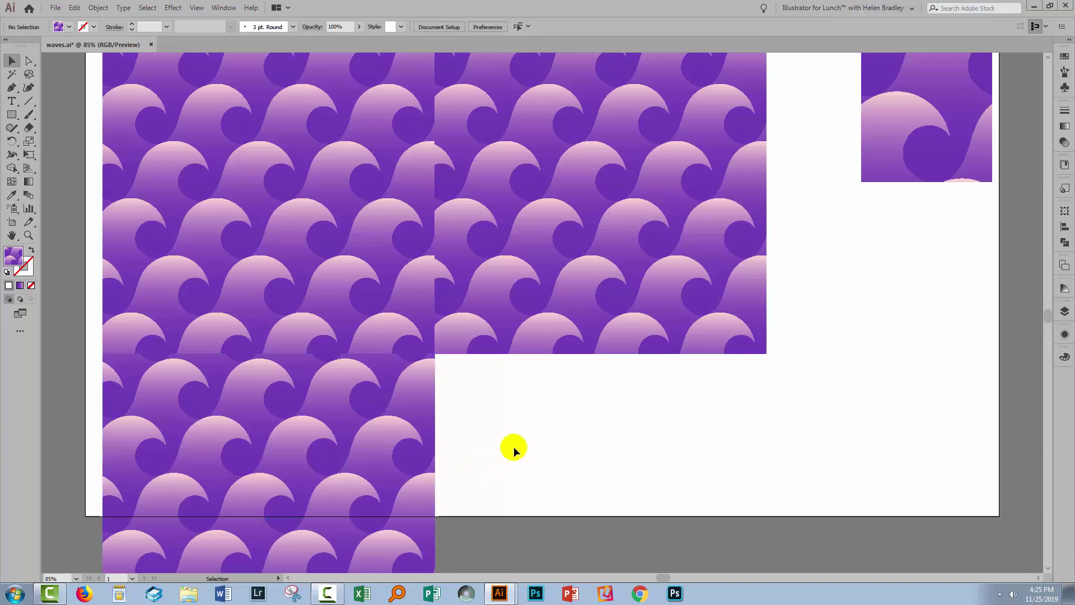
{"action": "scroll", "coordinate": [512, 446], "scroll_direction": "up", "scroll_amount": 3}
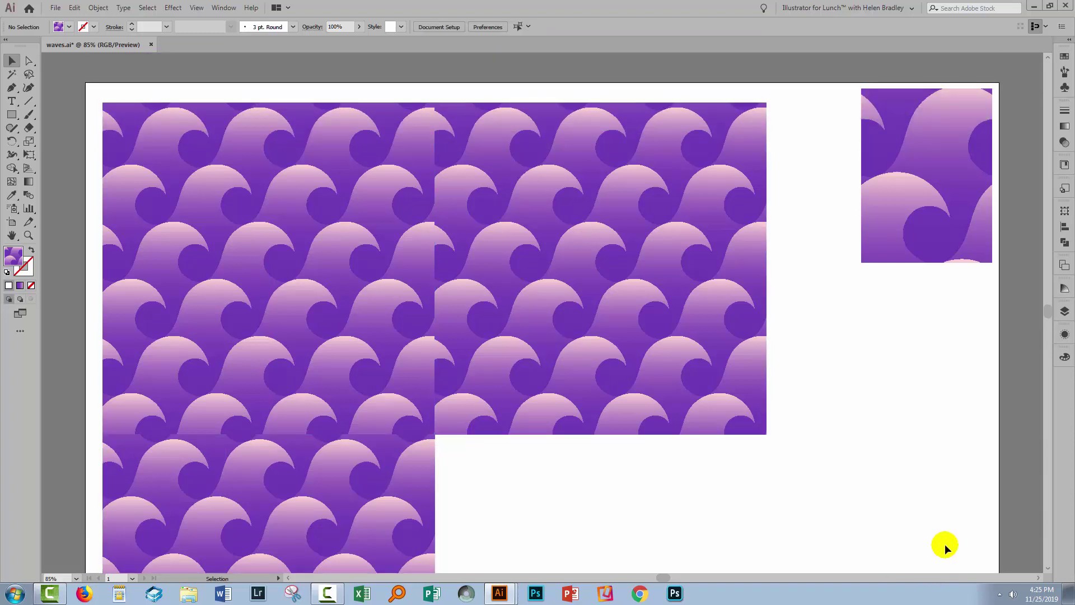
{"action": "left_click", "coordinate": [900, 527]}
{"action": "scroll", "coordinate": [513, 499], "scroll_direction": "down", "scroll_amount": 2}
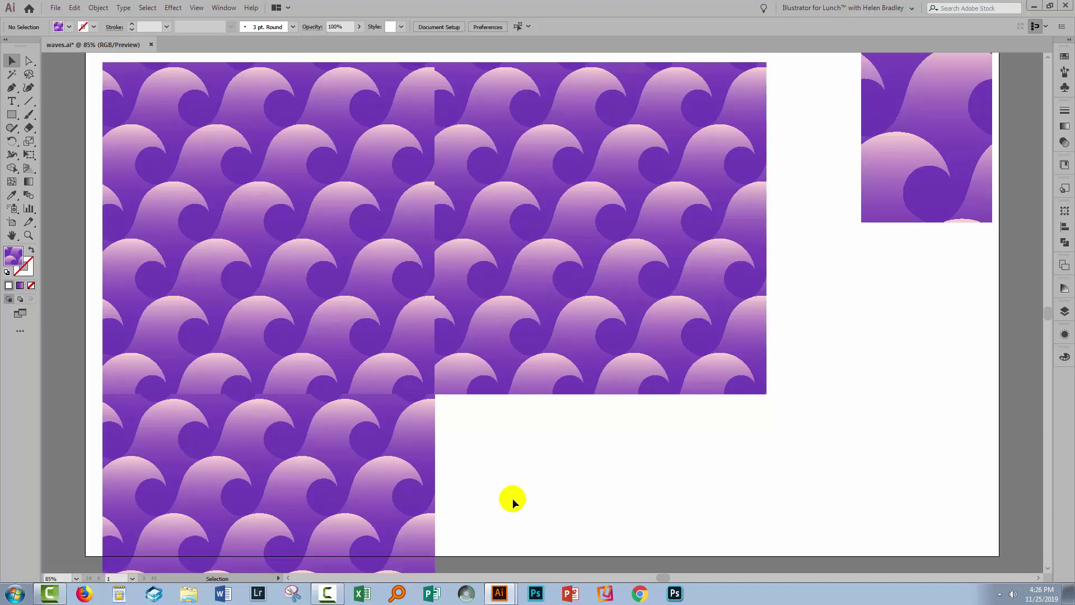
{"action": "scroll", "coordinate": [512, 498], "scroll_direction": "down", "scroll_amount": 3}
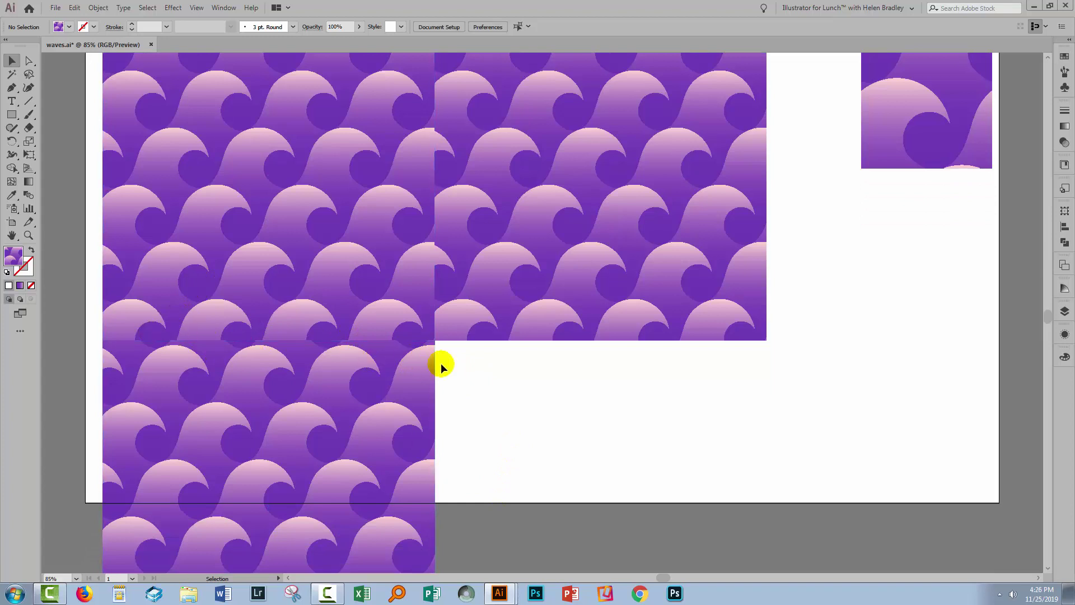
Delete the upper-right and lower duplicate pattern rectangles.
{"action": "left_click", "coordinate": [504, 290]}
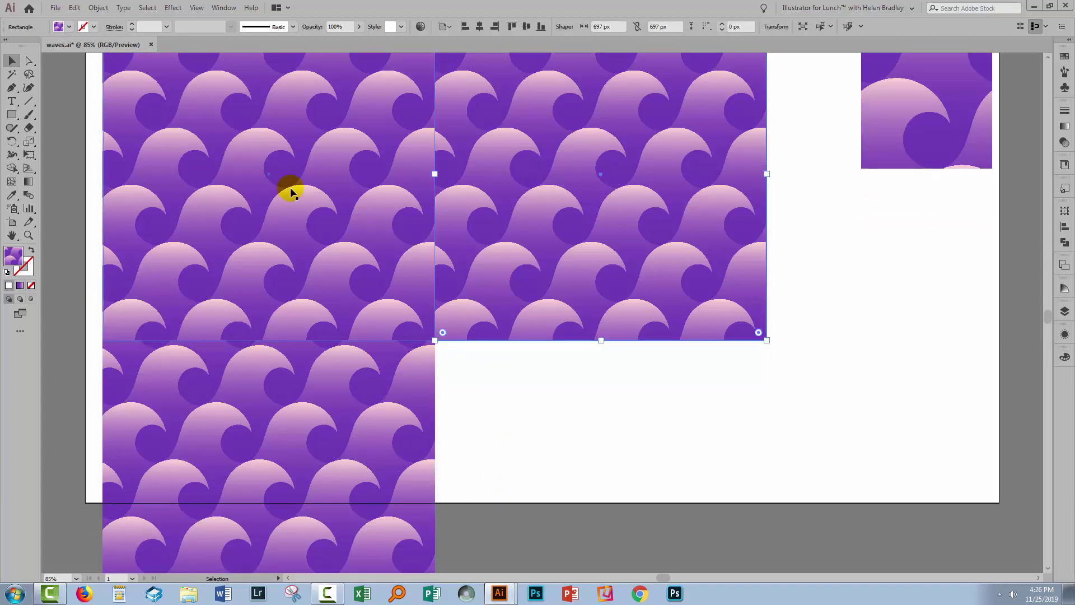
{"action": "key", "text": "Delete"}
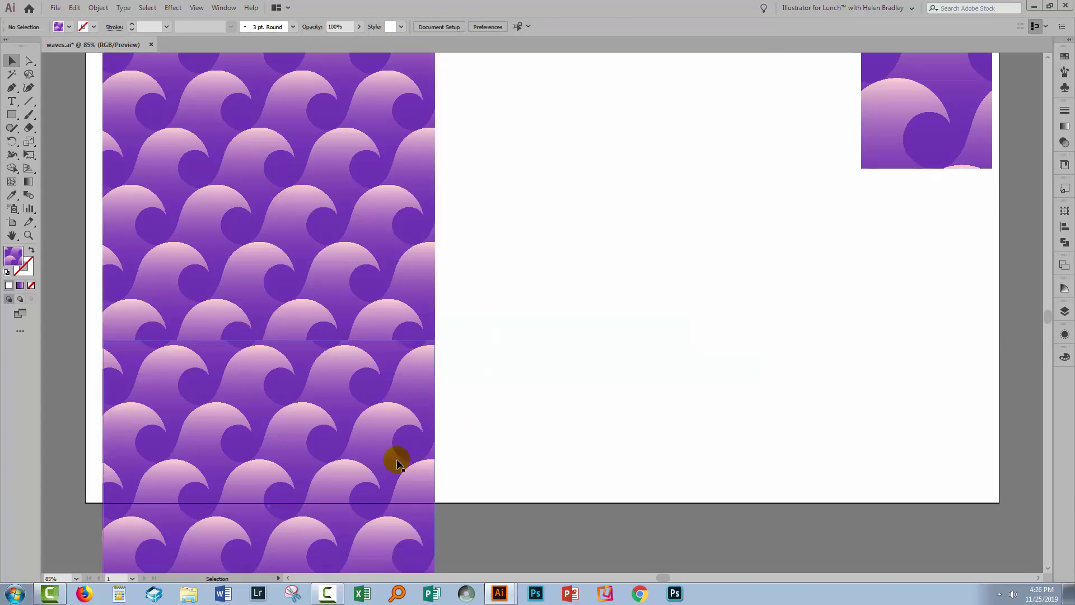
{"action": "left_click", "coordinate": [397, 464]}
{"action": "key", "text": "Delete"}
Drag the small wave tile from the top right to beside the pattern rectangle, then marquee-select it.
{"action": "scroll", "coordinate": [502, 444], "scroll_direction": "up", "scroll_amount": 3}
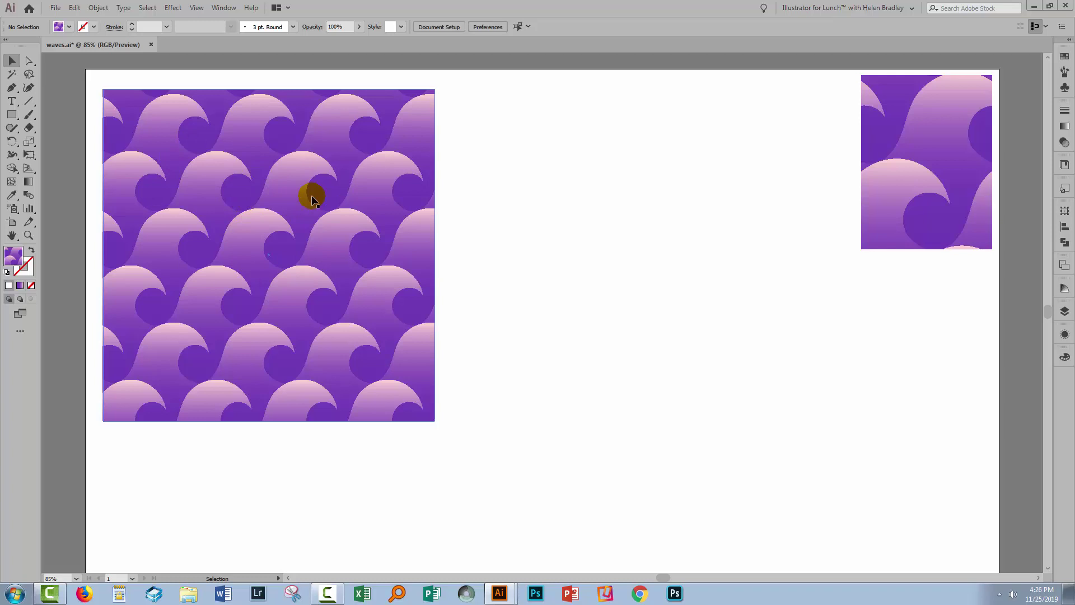
{"action": "left_click", "coordinate": [268, 233]}
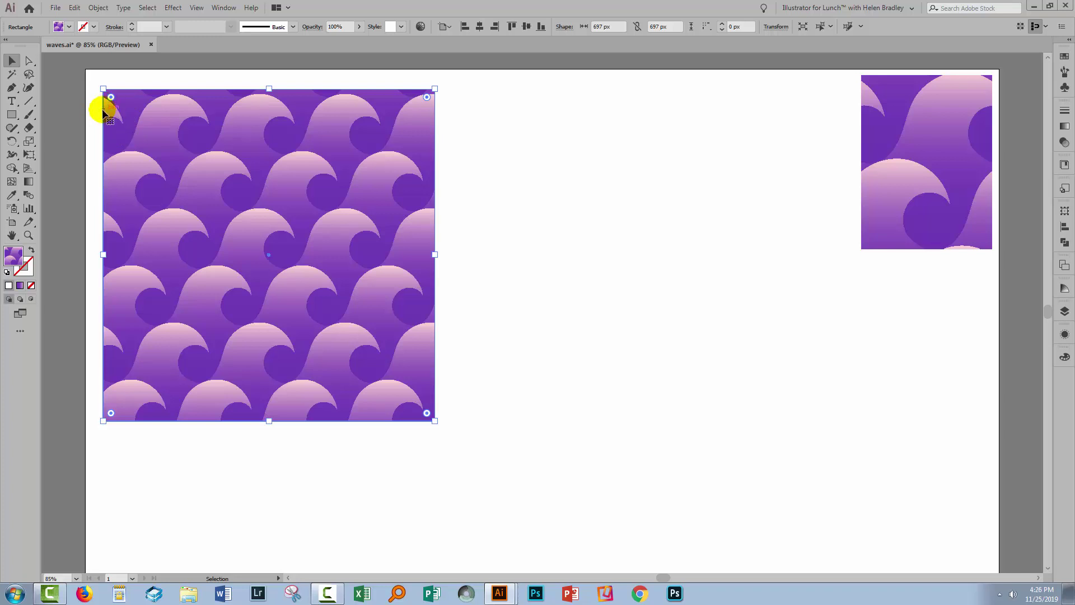
{"action": "left_click_drag", "start_coordinate": [942, 130], "coordinate": [716, 243]}
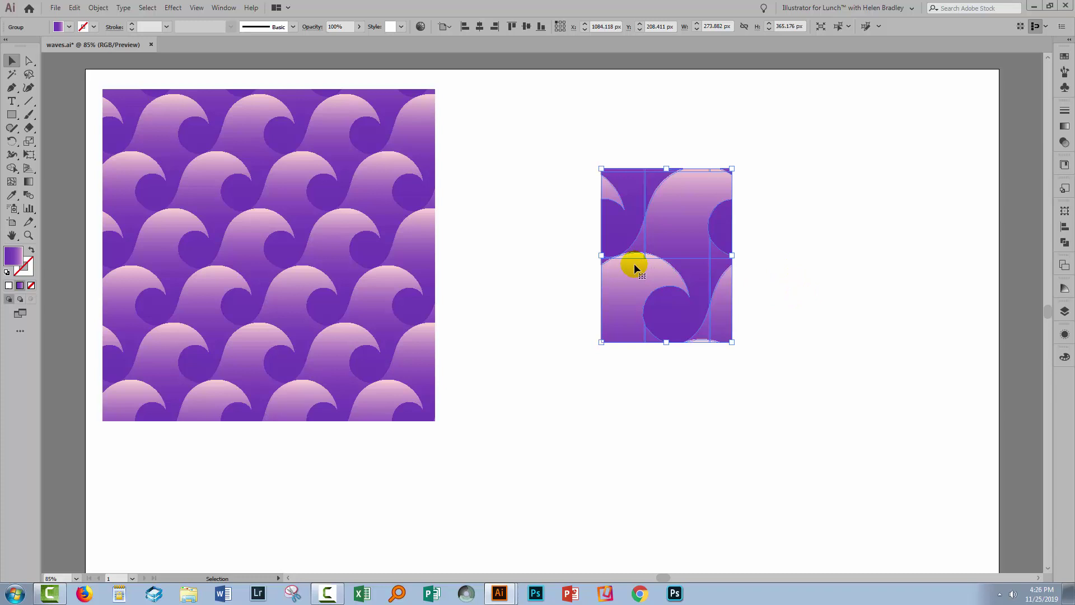
{"action": "left_click", "coordinate": [691, 406]}
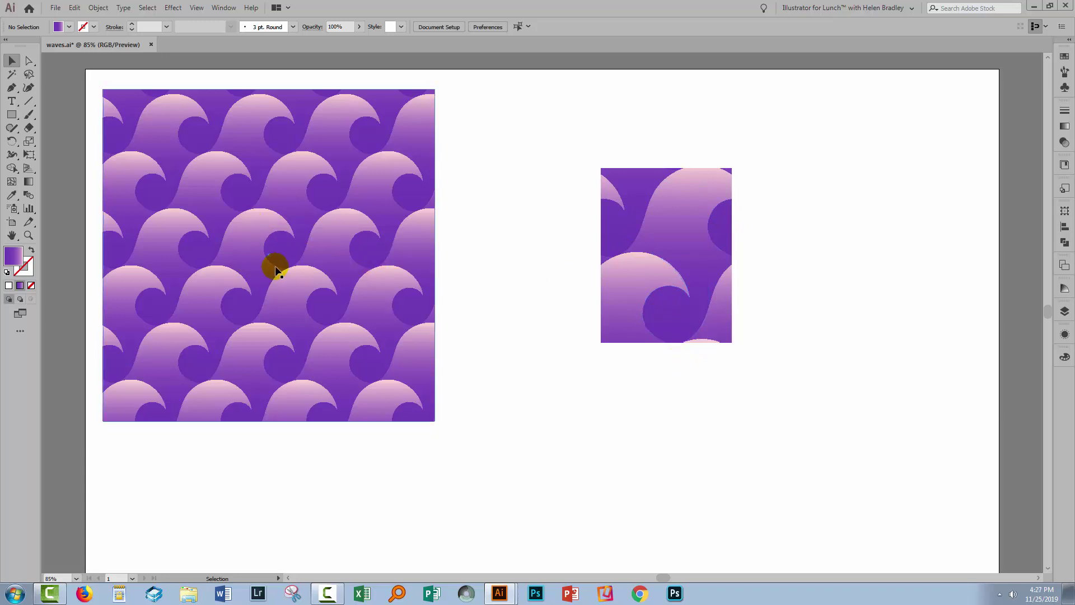
{"action": "left_click_drag", "start_coordinate": [567, 122], "coordinate": [766, 375]}
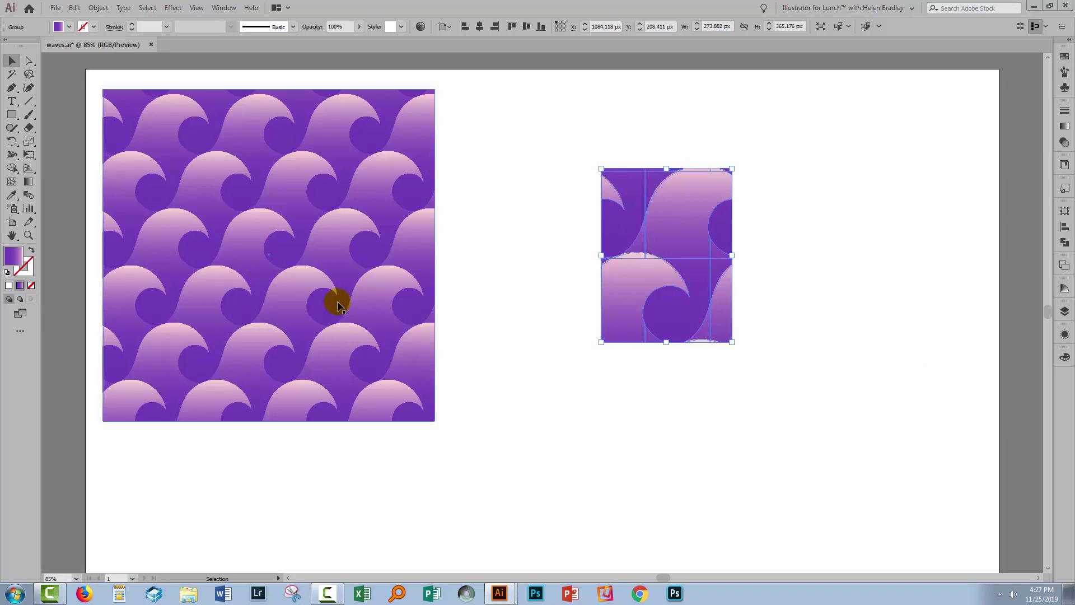
{"action": "left_click", "coordinate": [278, 255]}
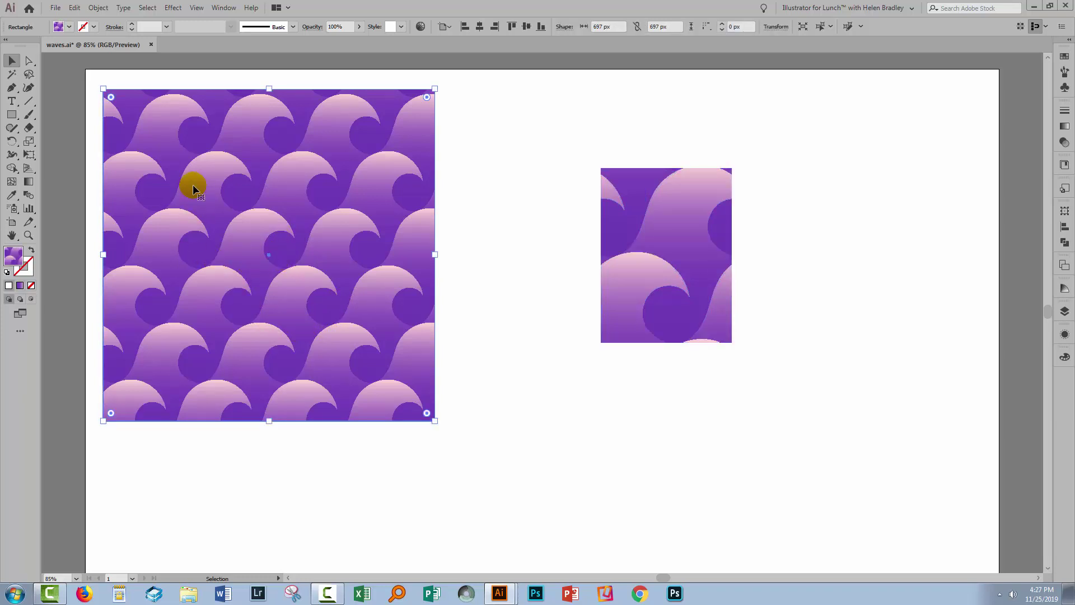
{"action": "left_click", "coordinate": [1064, 56]}
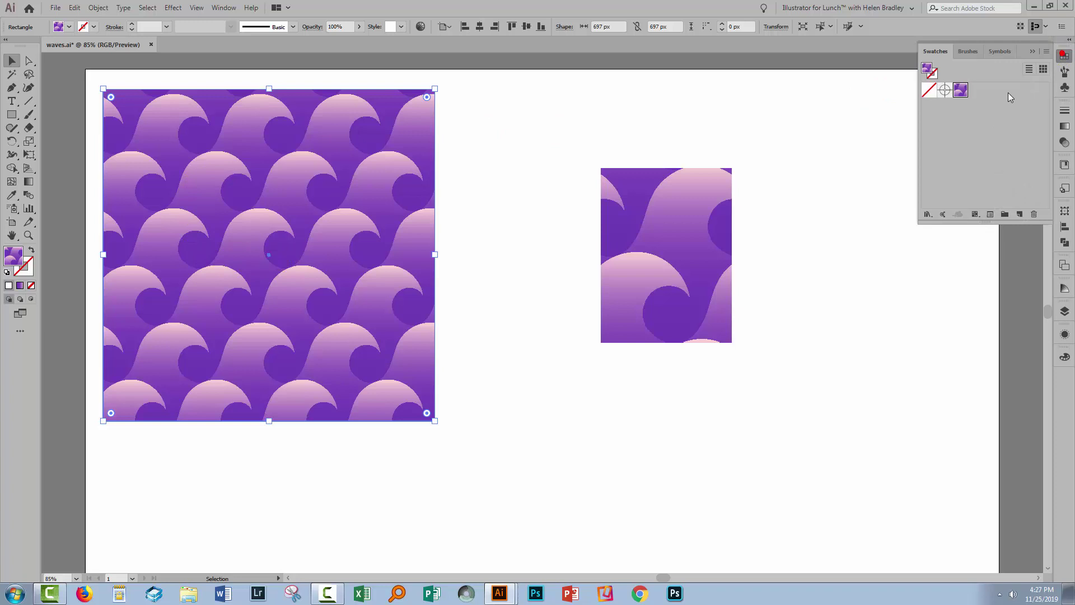
{"action": "left_click_drag", "start_coordinate": [960, 88], "coordinate": [480, 397]}
{"action": "left_click", "coordinate": [482, 418]}
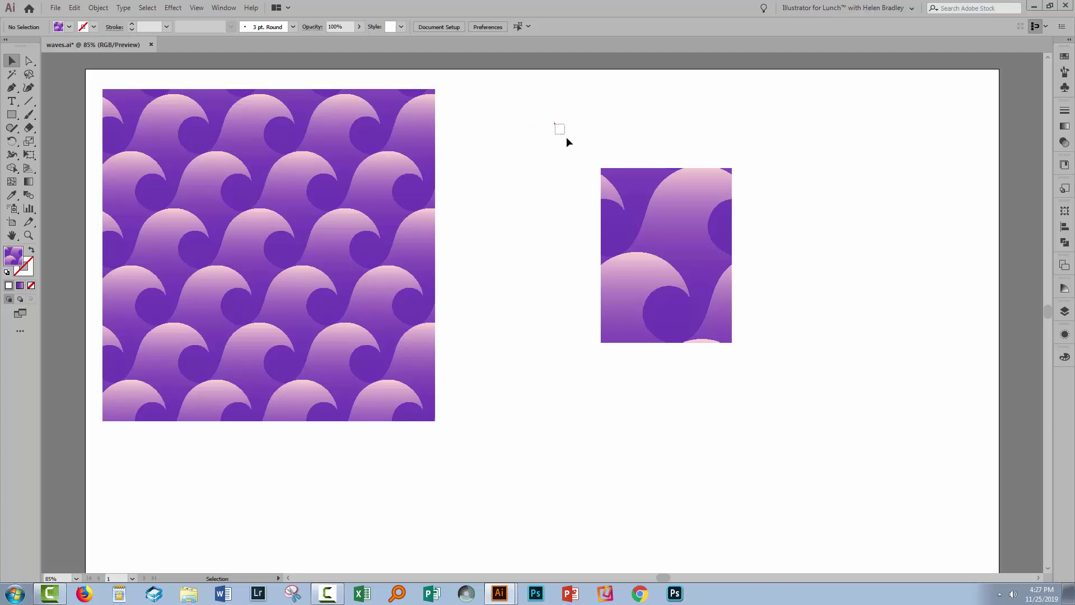
Set the selected wave tile group to W 270 px and H 360 px in the Control bar.
{"action": "left_click_drag", "start_coordinate": [567, 142], "coordinate": [834, 465]}
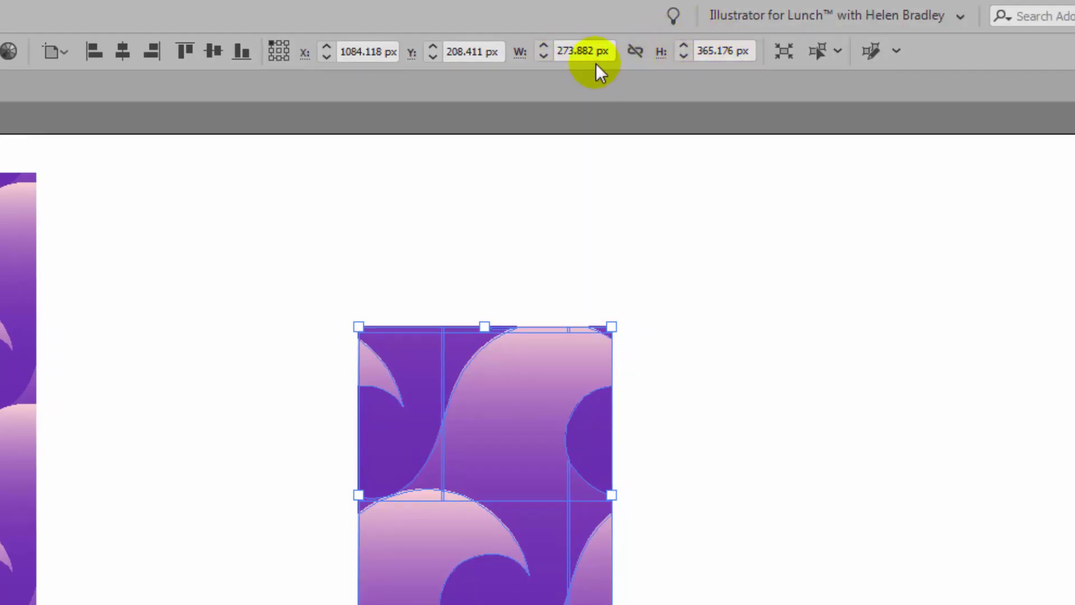
{"action": "left_click", "coordinate": [562, 50]}
{"action": "type", "text": "270"}
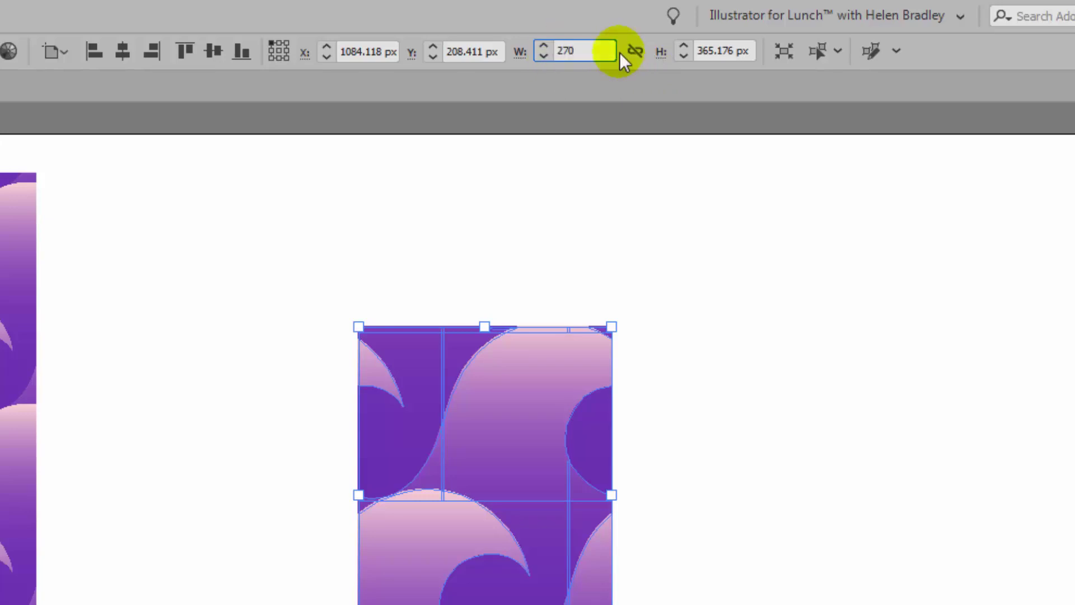
{"action": "left_click", "coordinate": [721, 51]}
{"action": "type", "text": "3"}
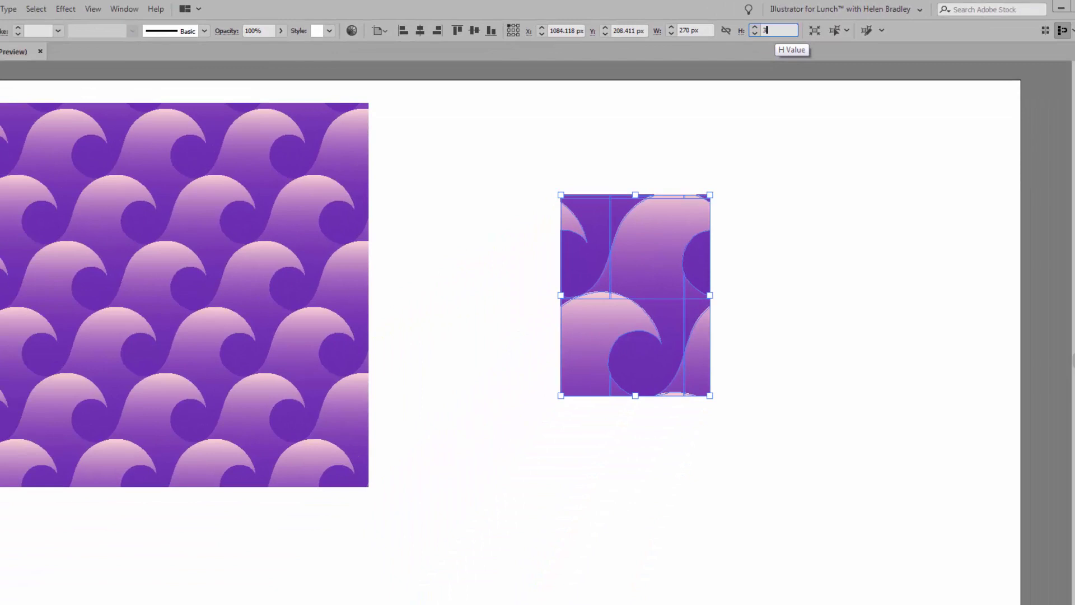
{"action": "type", "text": "6"}
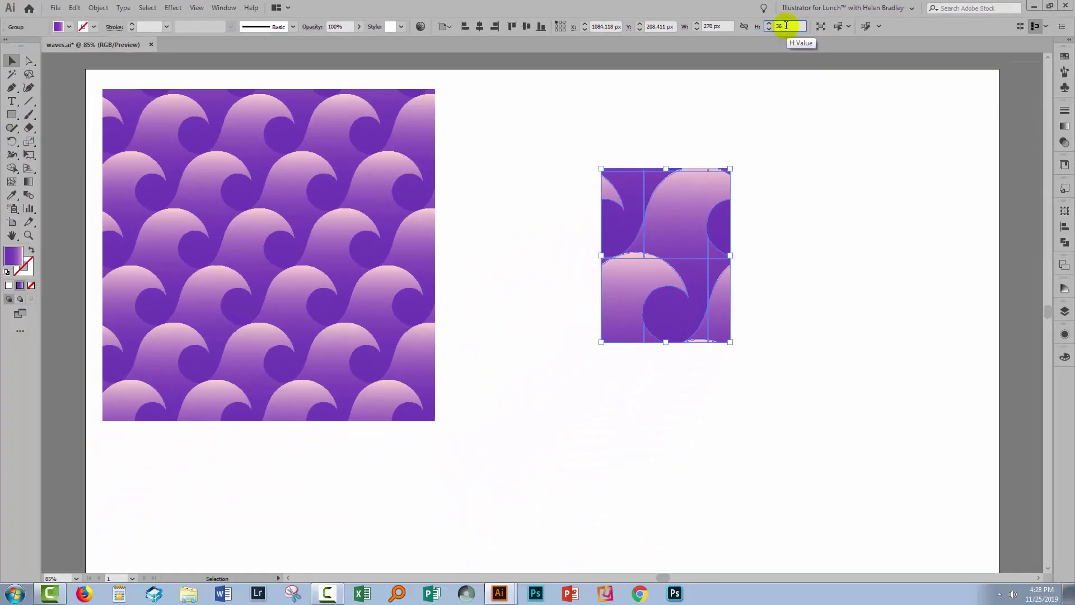
{"action": "type", "text": "0"}
{"action": "key", "text": "Return"}
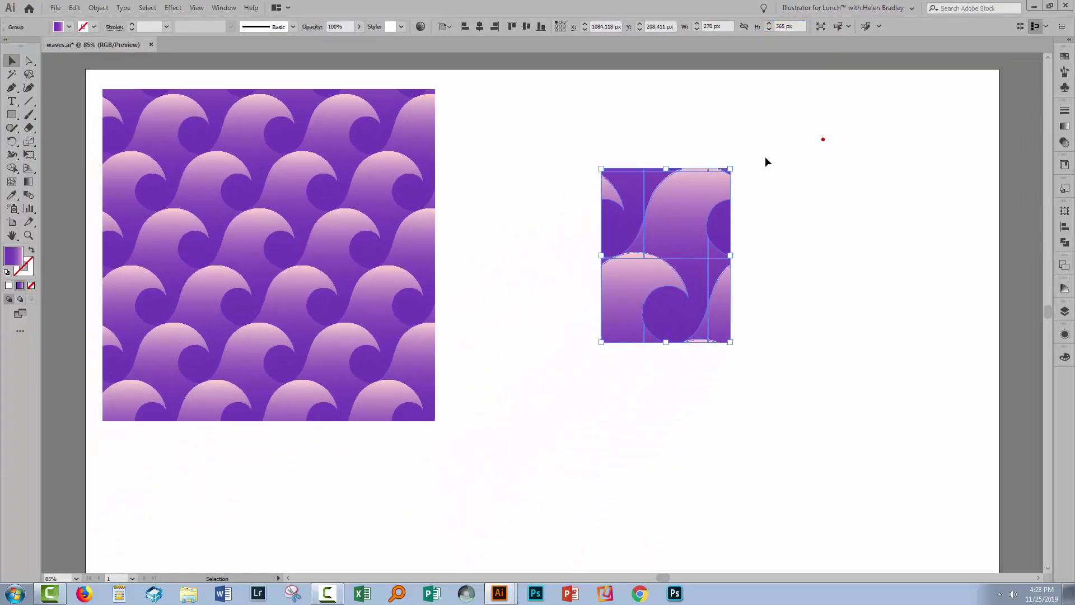
Move the resized tile up and to the left, then reselect it.
{"action": "left_click", "coordinate": [761, 160]}
{"action": "left_click_drag", "start_coordinate": [579, 147], "coordinate": [753, 369]}
{"action": "left_click_drag", "start_coordinate": [670, 216], "coordinate": [578, 176]}
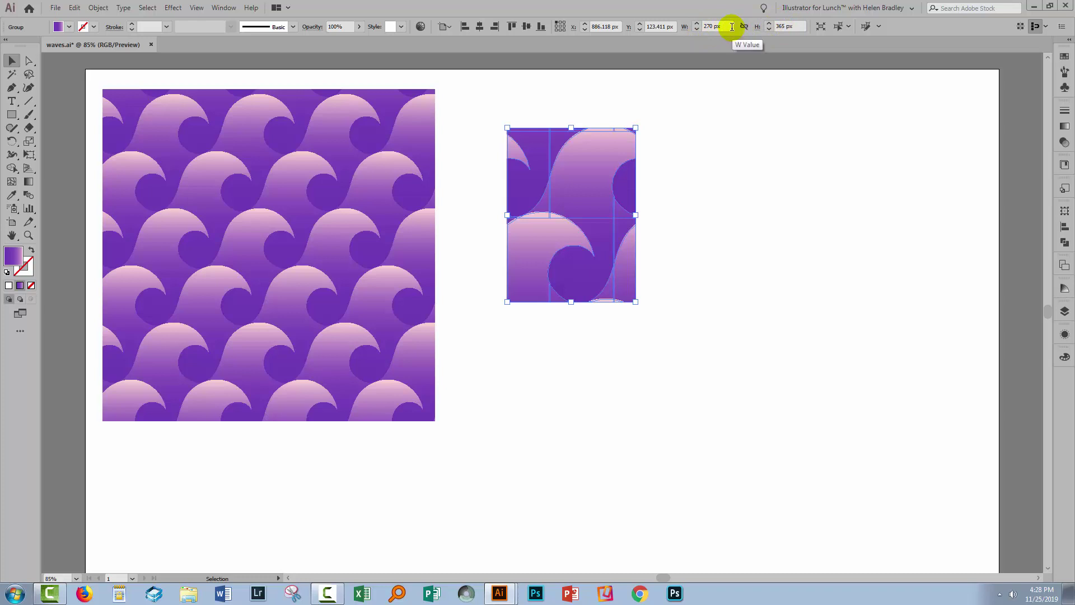
{"action": "left_click", "coordinate": [700, 281]}
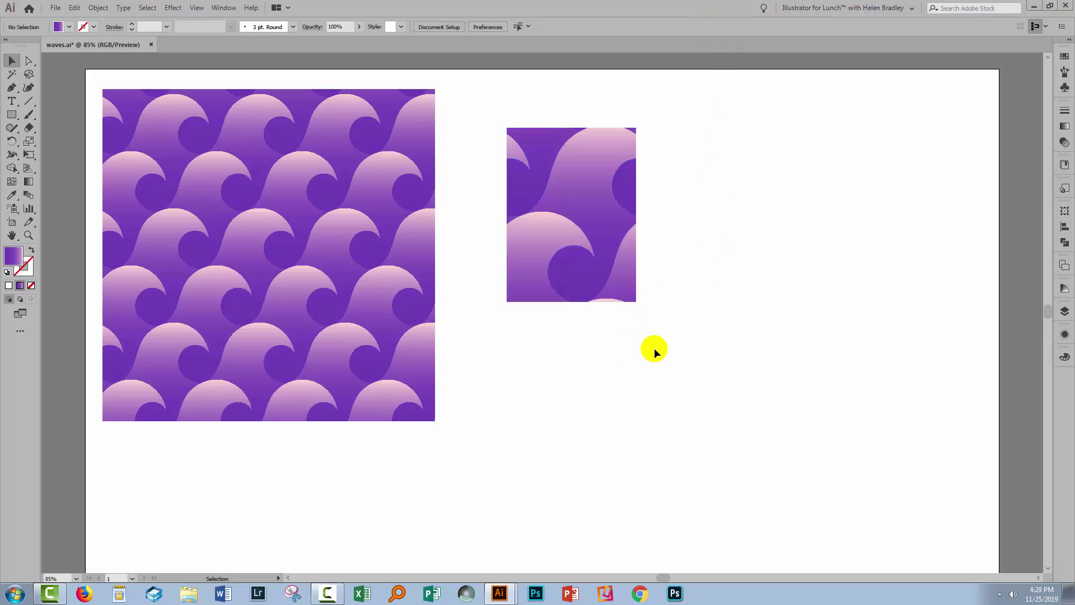
{"action": "left_click_drag", "start_coordinate": [669, 350], "coordinate": [490, 75]}
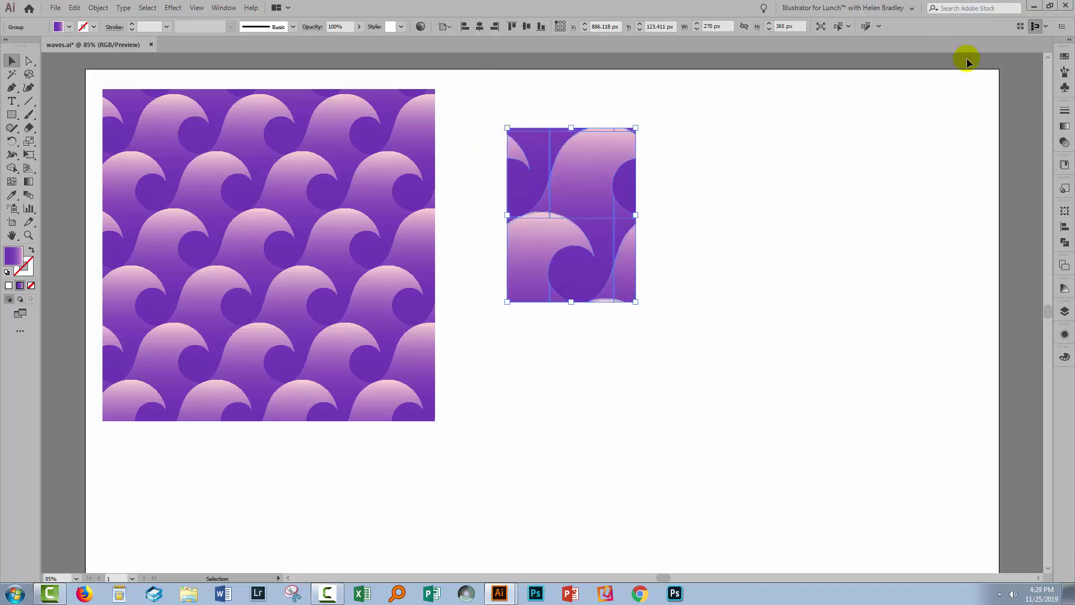
Drag the 2×2 wave tile into Swatches as a new pattern, then delete it from the artboard.
{"action": "left_click", "coordinate": [1063, 56]}
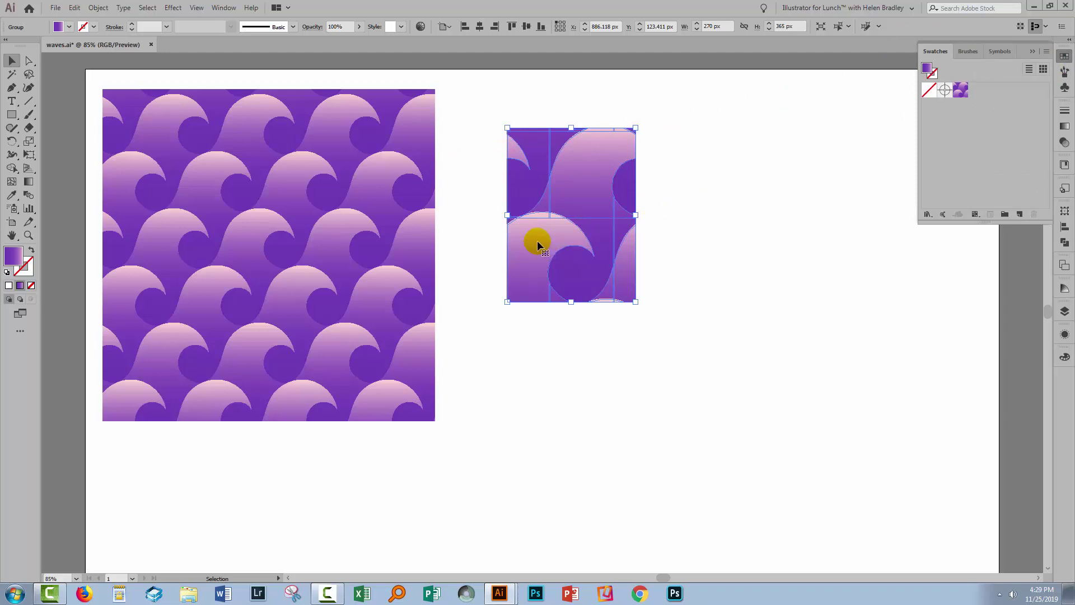
{"action": "left_click_drag", "start_coordinate": [537, 240], "coordinate": [990, 89]}
{"action": "left_click", "coordinate": [811, 220]}
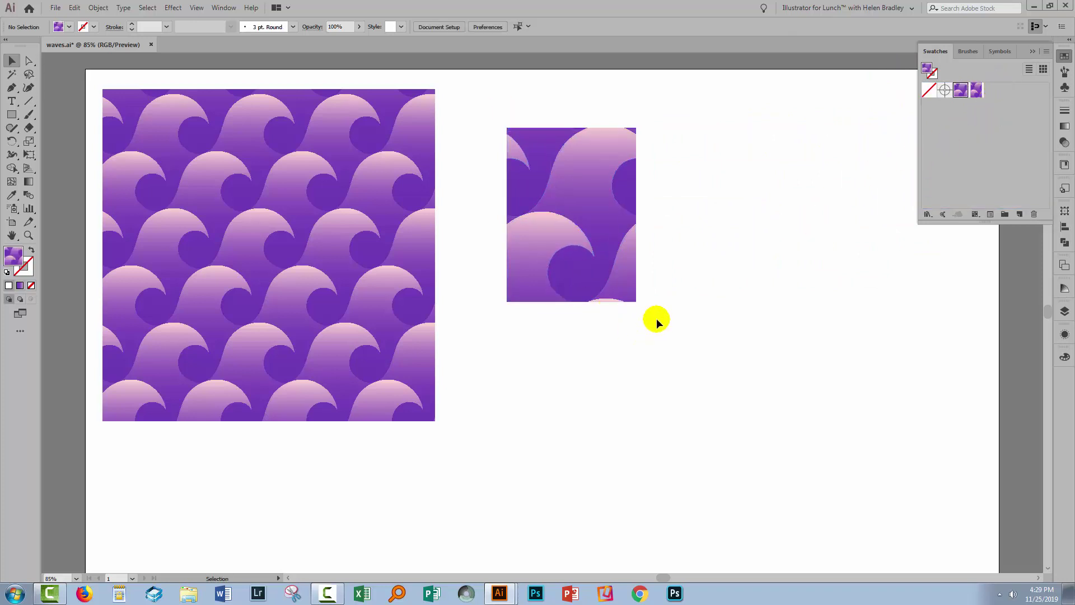
{"action": "left_click_drag", "start_coordinate": [512, 113], "coordinate": [694, 330]}
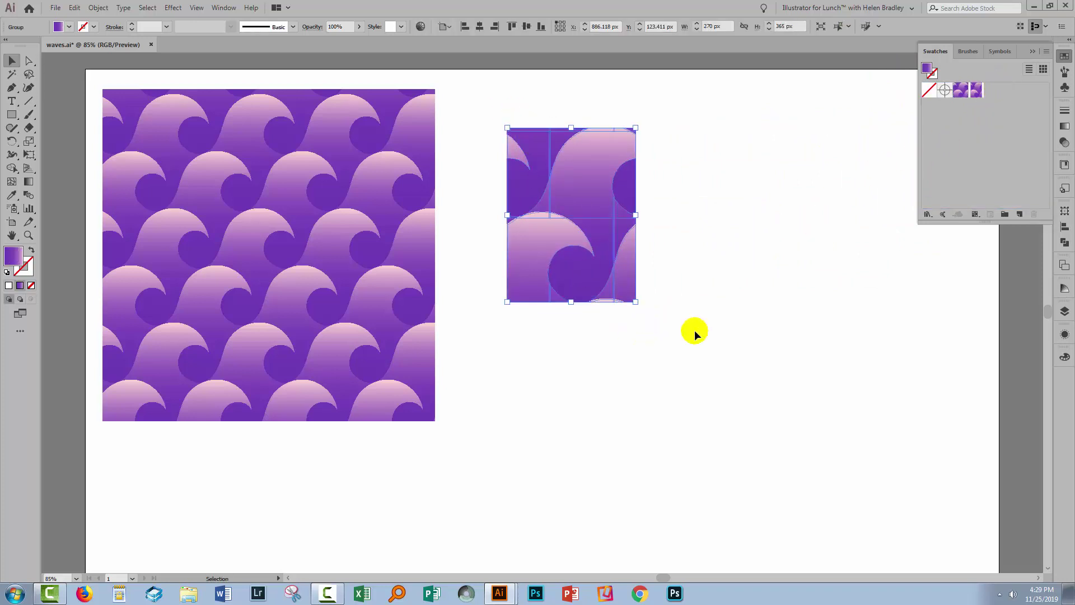
{"action": "key", "text": "Delete"}
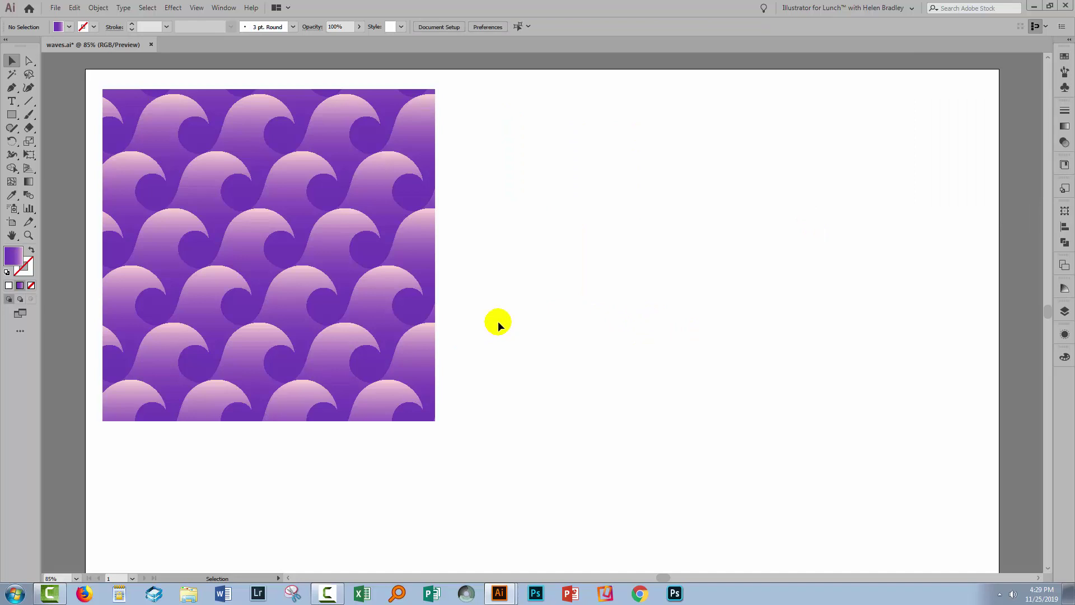
Launch Moffsoft FreeCalc and calculate 270 × 4 = 1,080.
{"action": "left_click", "coordinate": [12, 593]}
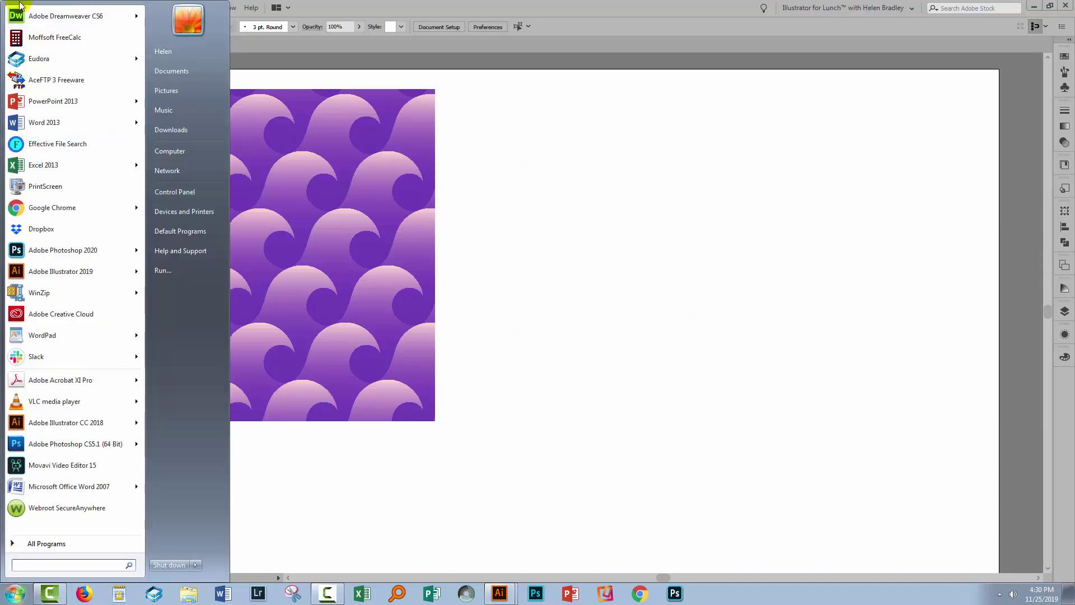
{"action": "left_click", "coordinate": [39, 35]}
{"action": "left_click", "coordinate": [557, 386]}
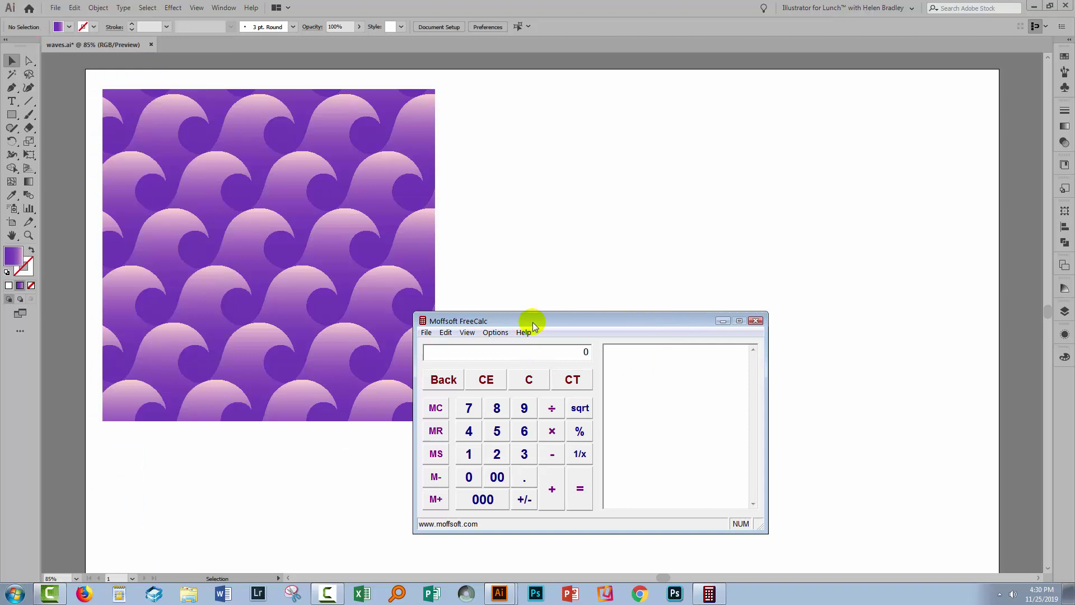
{"action": "left_click_drag", "start_coordinate": [540, 321], "coordinate": [669, 272]}
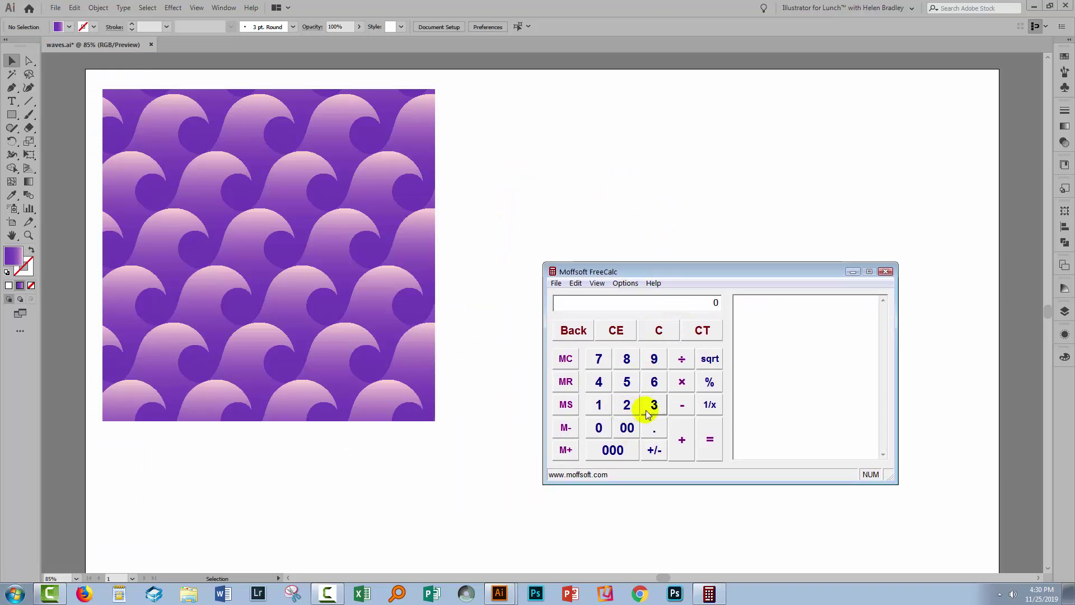
{"action": "type", "text": "270"}
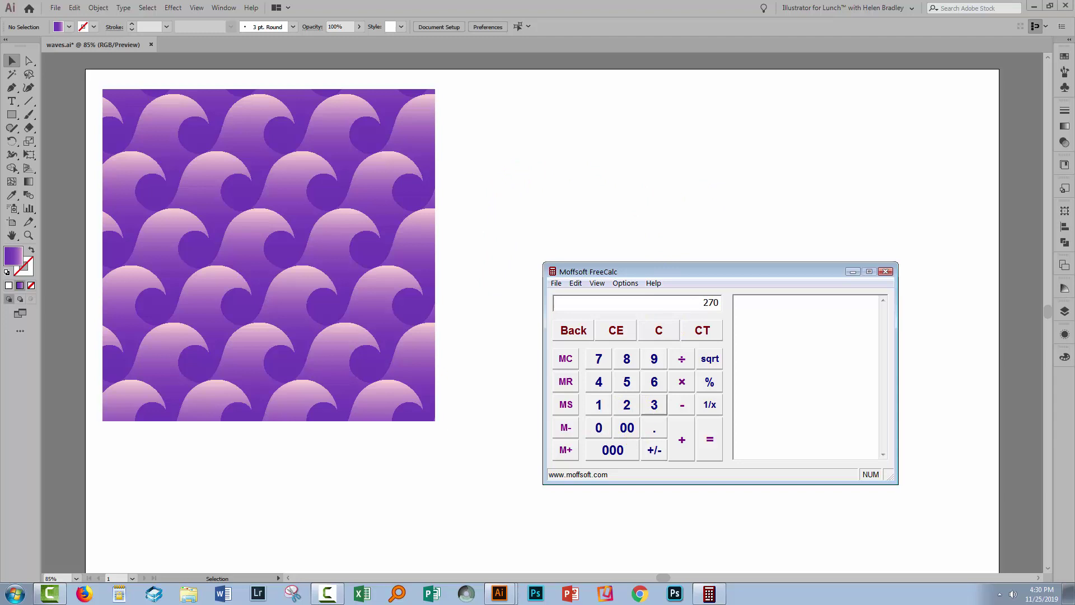
{"action": "key", "text": "asterisk"}
{"action": "type", "text": "4"}
{"action": "key", "text": "Return"}
Clear the calculator and calculate 365 × 3 = 1,095.
{"action": "left_click", "coordinate": [658, 332]}
{"action": "left_click", "coordinate": [658, 333]}
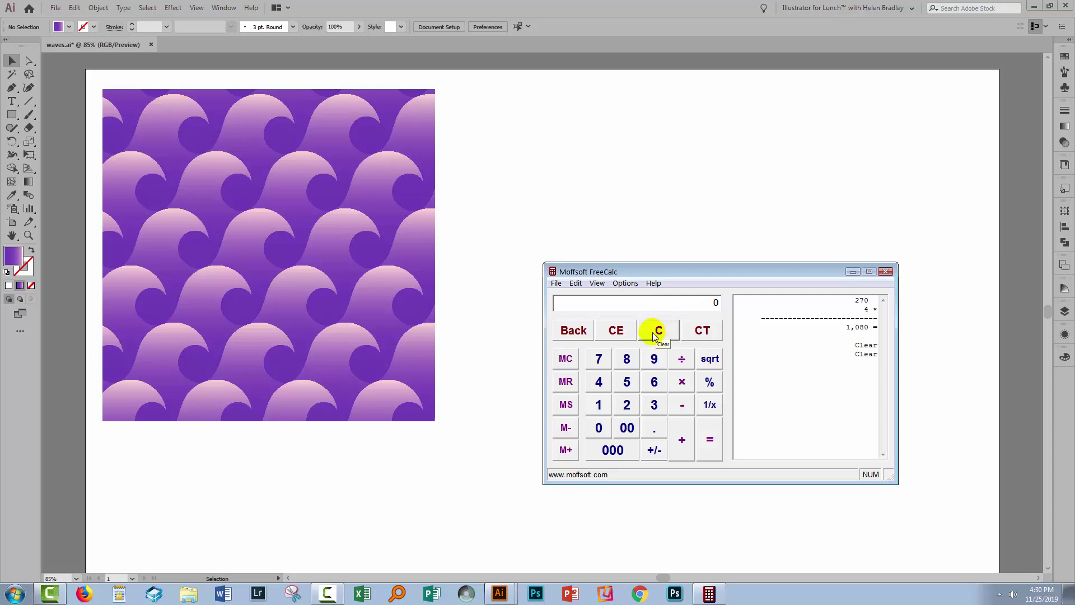
{"action": "type", "text": "365"}
{"action": "key", "text": "asterisk"}
{"action": "type", "text": "3"}
{"action": "key", "text": "Return"}
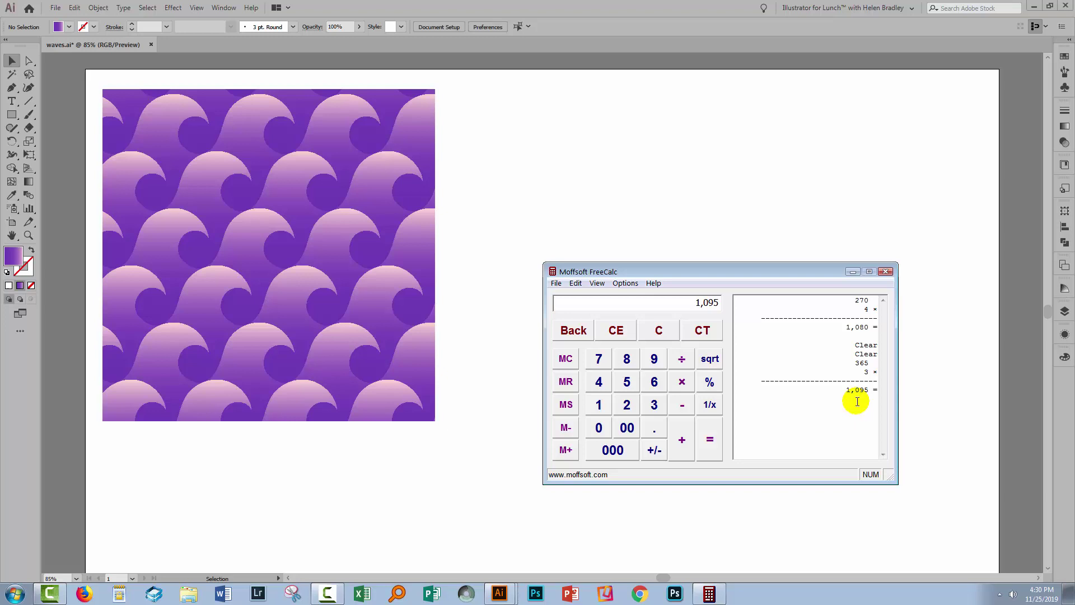
Close the calculator and create a 1080 × 1095 px rectangle with the Rectangle tool.
{"action": "key", "text": "alt+F4"}
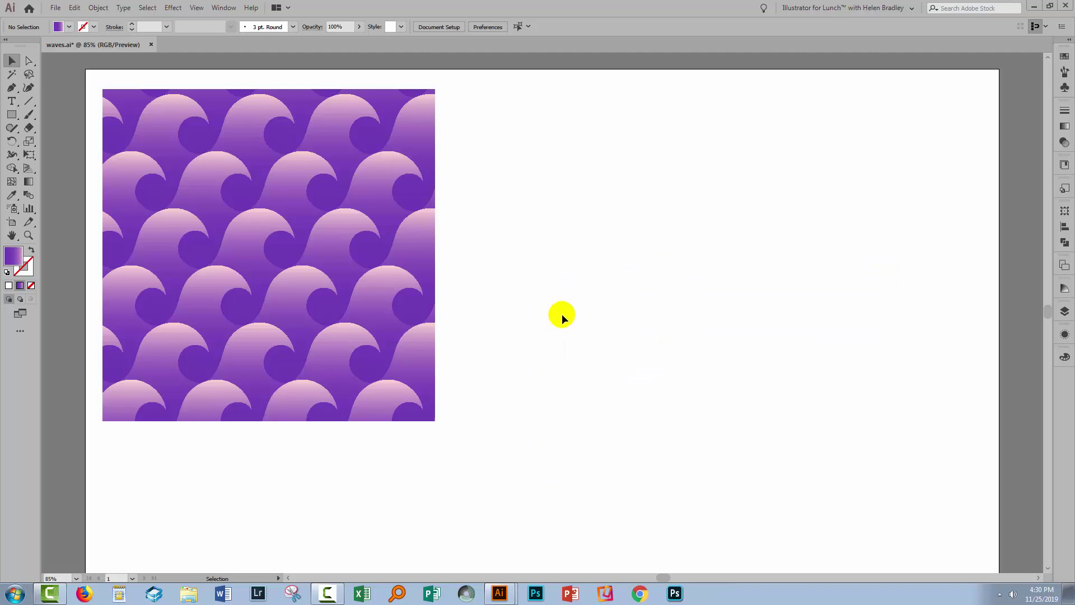
{"action": "left_click", "coordinate": [12, 114]}
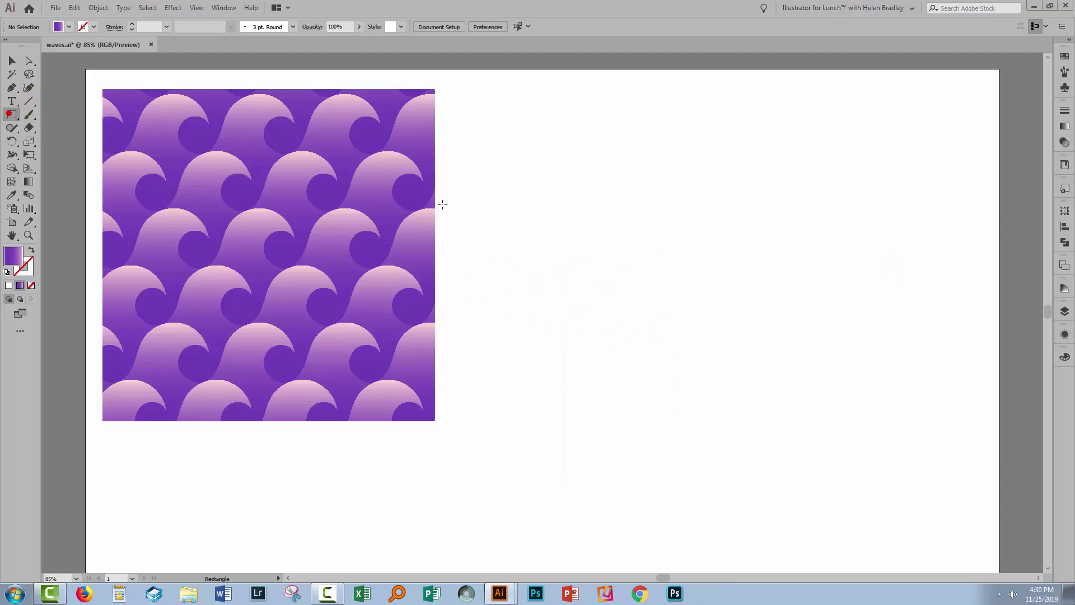
{"action": "left_click", "coordinate": [554, 204]}
{"action": "type", "text": "1080"}
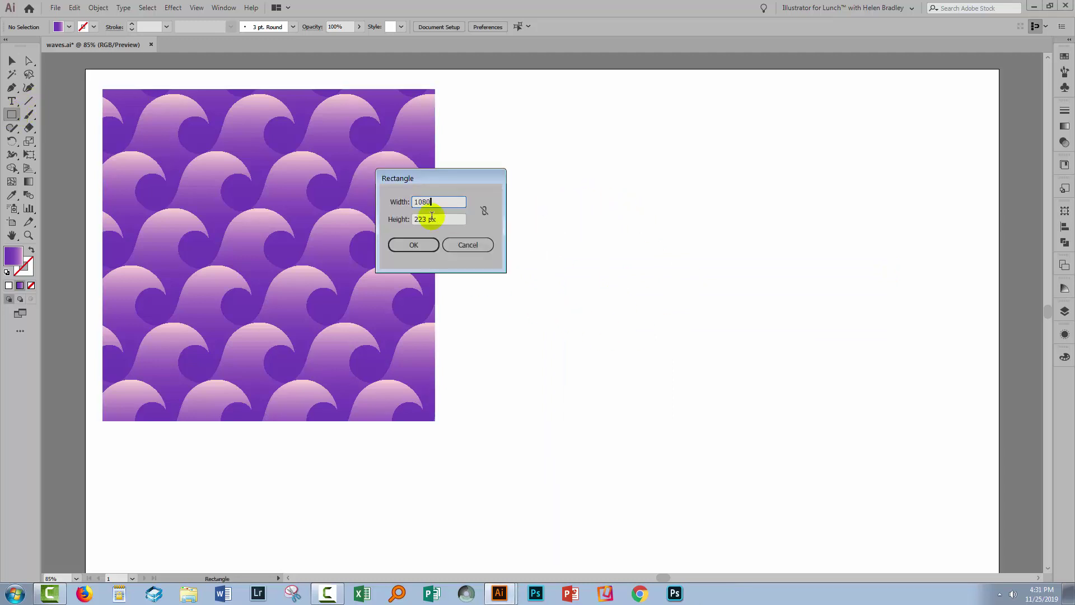
{"action": "key", "text": "Tab"}
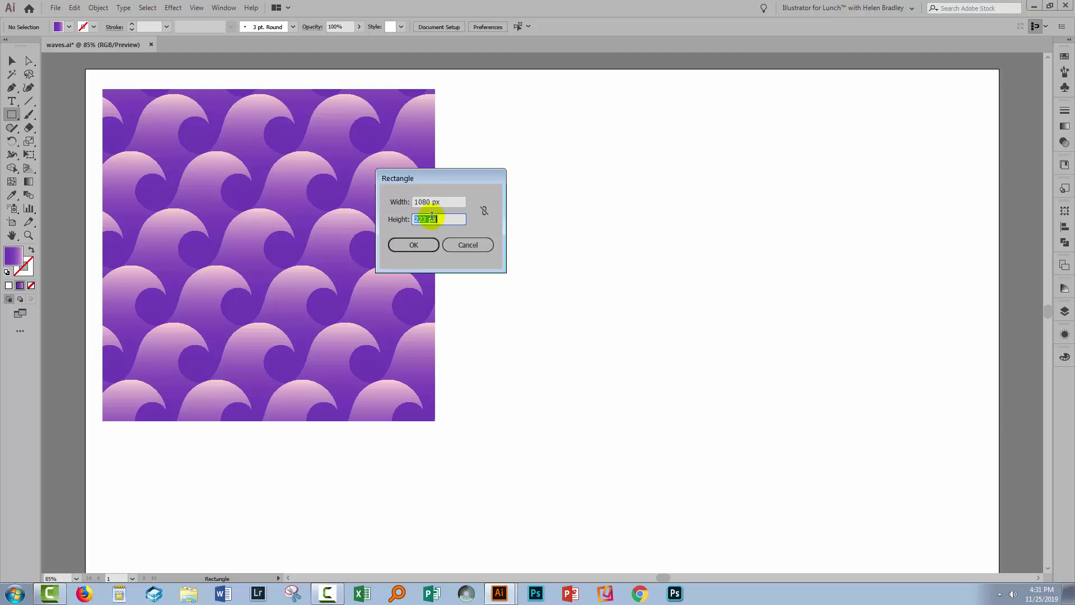
{"action": "left_click", "coordinate": [412, 244]}
Move the new rectangle up-left, delete the old wave square, and zoom out.
{"action": "left_click", "coordinate": [11, 61]}
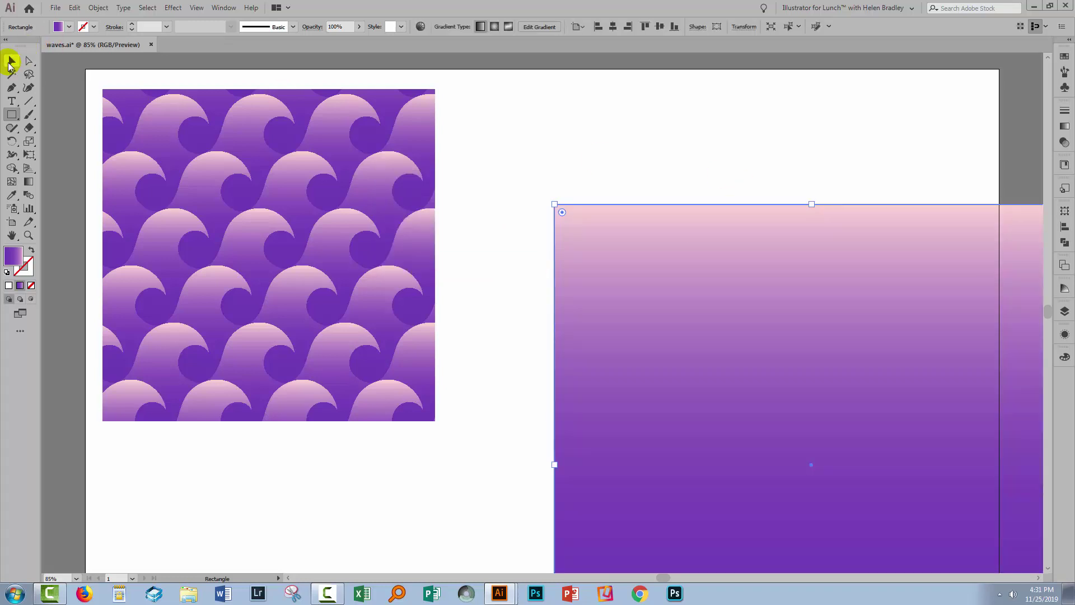
{"action": "left_click_drag", "start_coordinate": [592, 272], "coordinate": [459, 229]}
{"action": "left_click", "coordinate": [209, 127]}
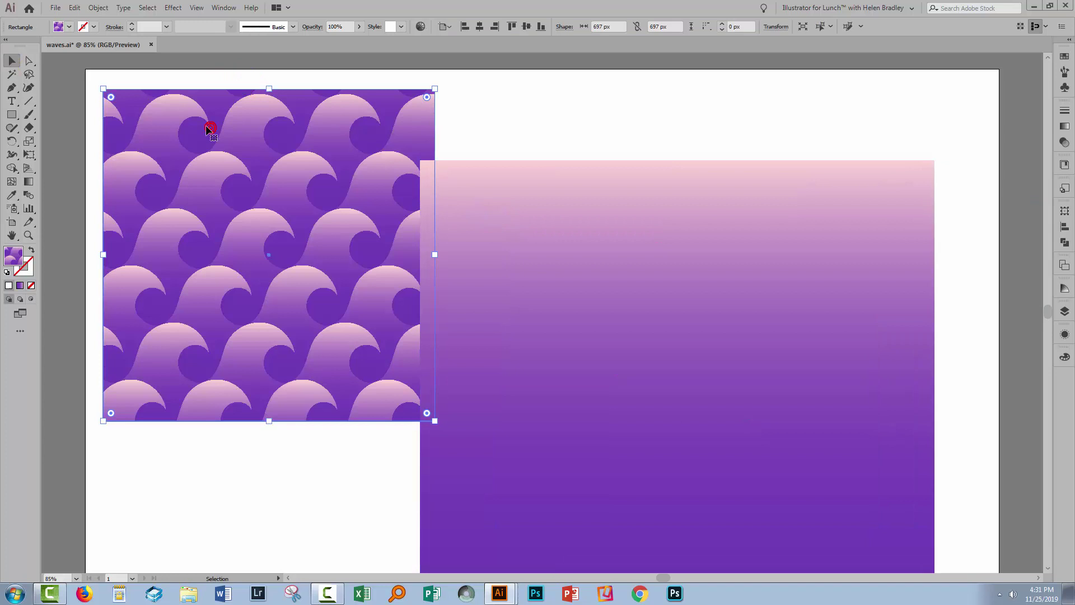
{"action": "key", "text": "Delete"}
{"action": "left_click_drag", "start_coordinate": [626, 348], "coordinate": [396, 270]}
{"action": "key", "text": "z"}
{"action": "left_click", "coordinate": [544, 380], "text": "alt"}
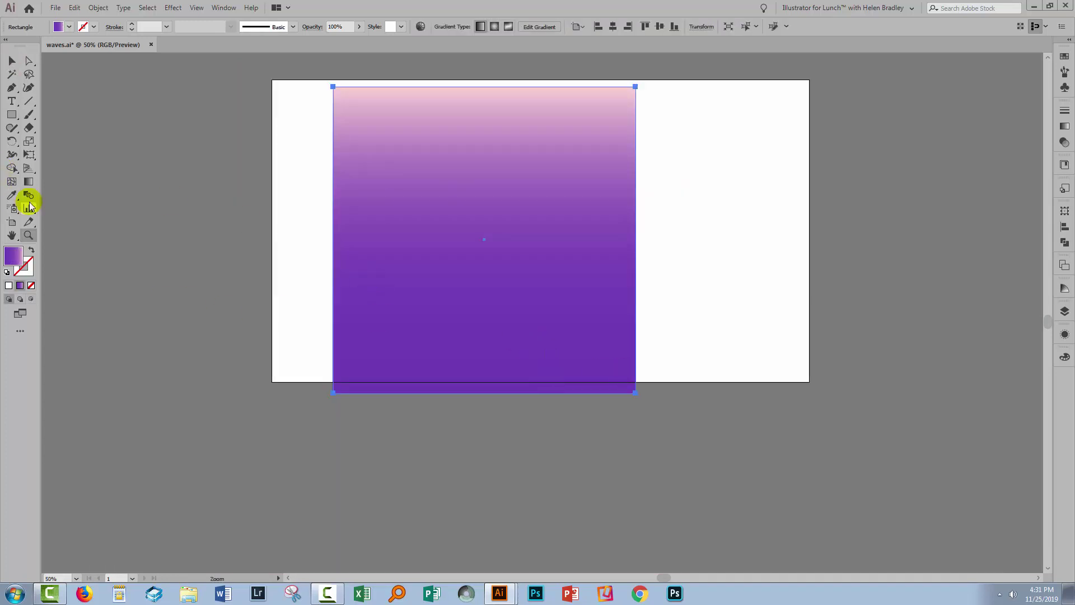
Drag the artboard's bottom and right edges out to 2153 × 1837 px, then reselect the rectangle.
{"action": "left_click", "coordinate": [11, 222]}
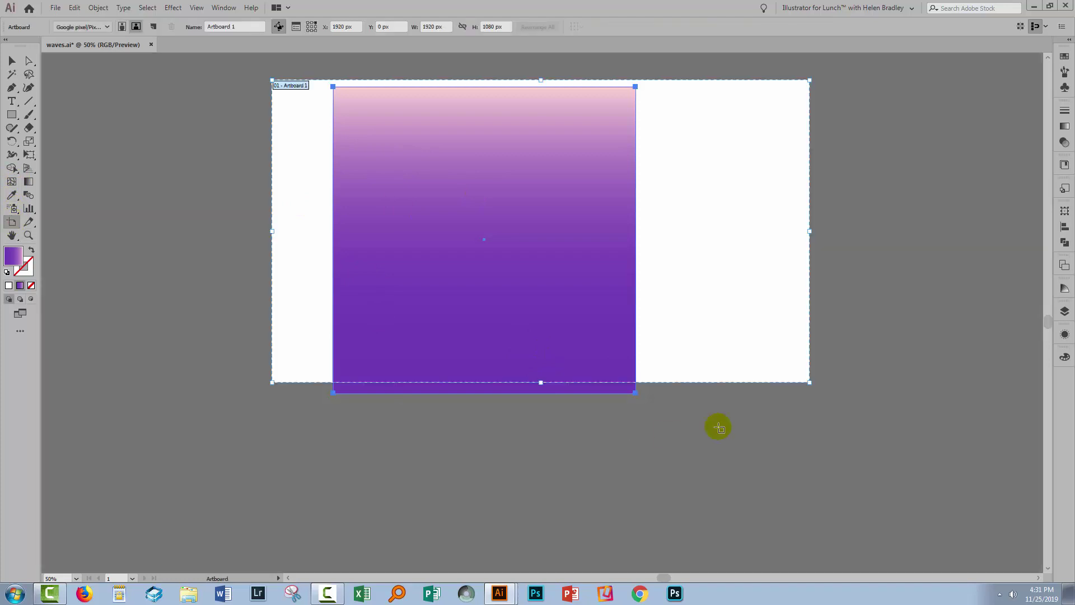
{"action": "left_click", "coordinate": [556, 523]}
{"action": "left_click_drag", "start_coordinate": [538, 388], "coordinate": [540, 566]}
{"action": "left_click_drag", "start_coordinate": [915, 444], "coordinate": [315, 466]}
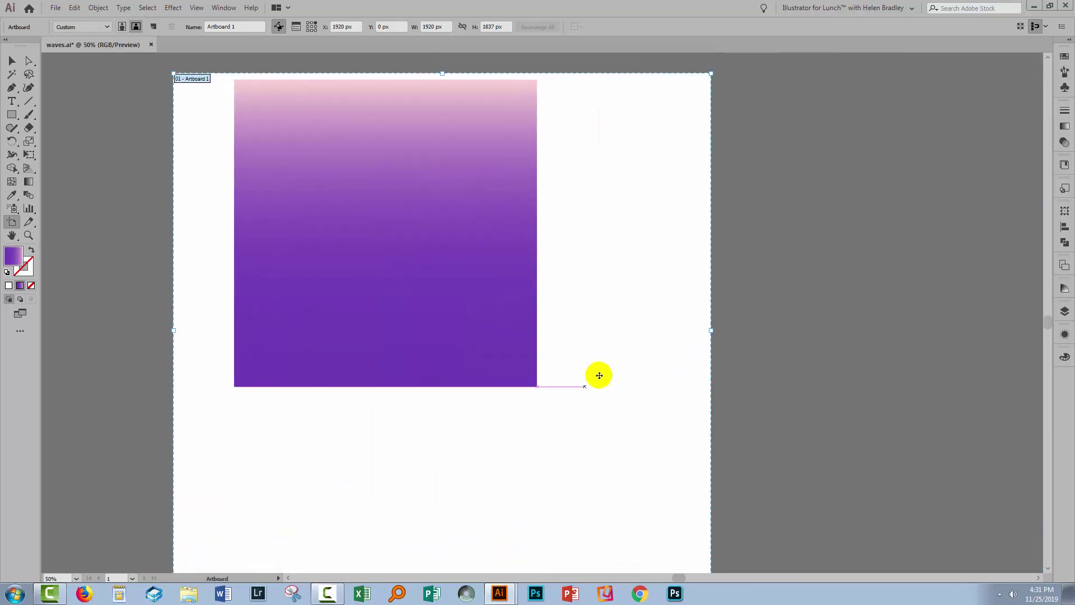
{"action": "left_click_drag", "start_coordinate": [711, 328], "coordinate": [773, 325]}
{"action": "key", "text": "Escape"}
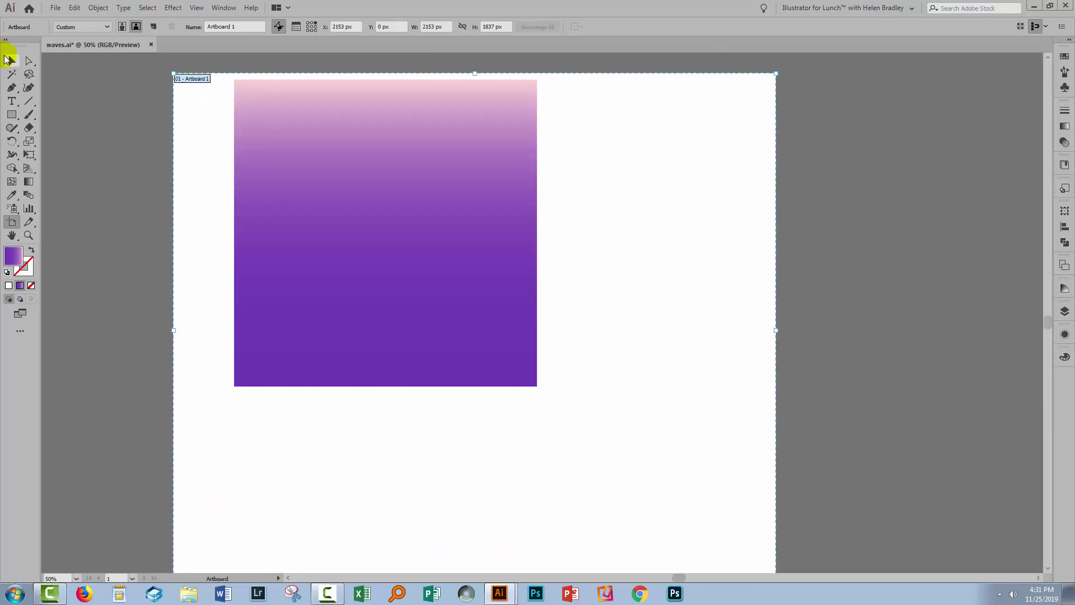
{"action": "left_click", "coordinate": [569, 228]}
{"action": "left_click", "coordinate": [392, 178]}
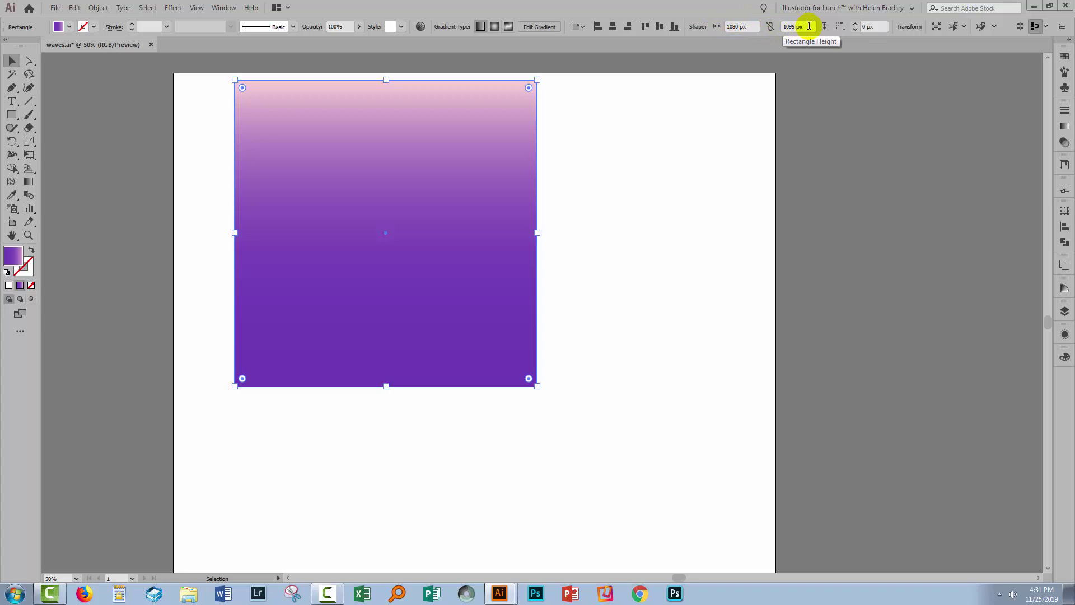
Apply the purple wave pattern swatch as the 1080 × 1095 px rectangle's fill, then deselect it.
{"action": "left_click", "coordinate": [1064, 57]}
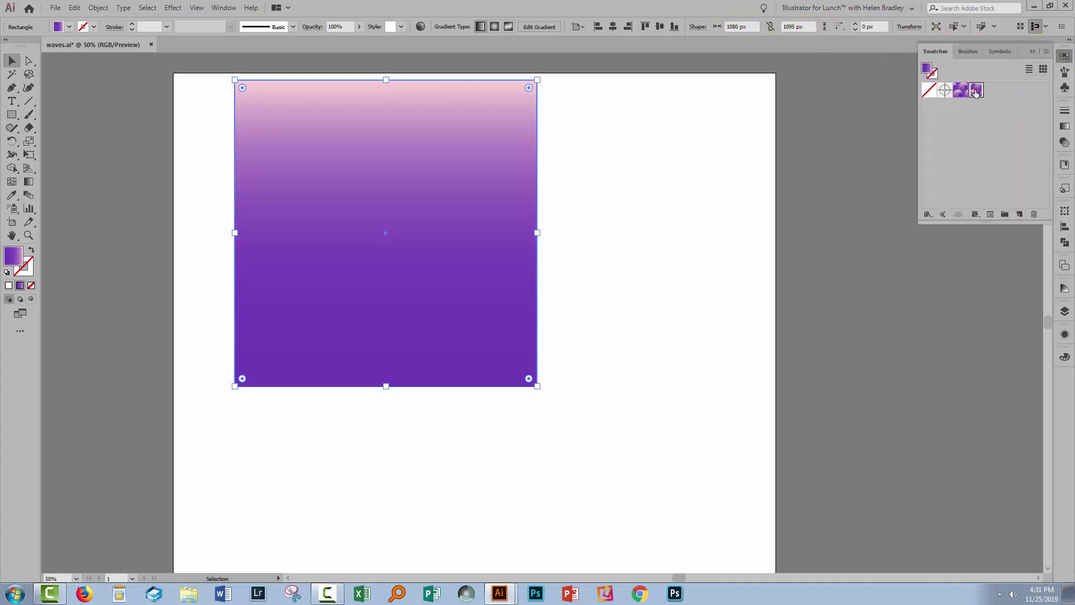
{"action": "left_click", "coordinate": [976, 90]}
{"action": "left_click", "coordinate": [590, 297]}
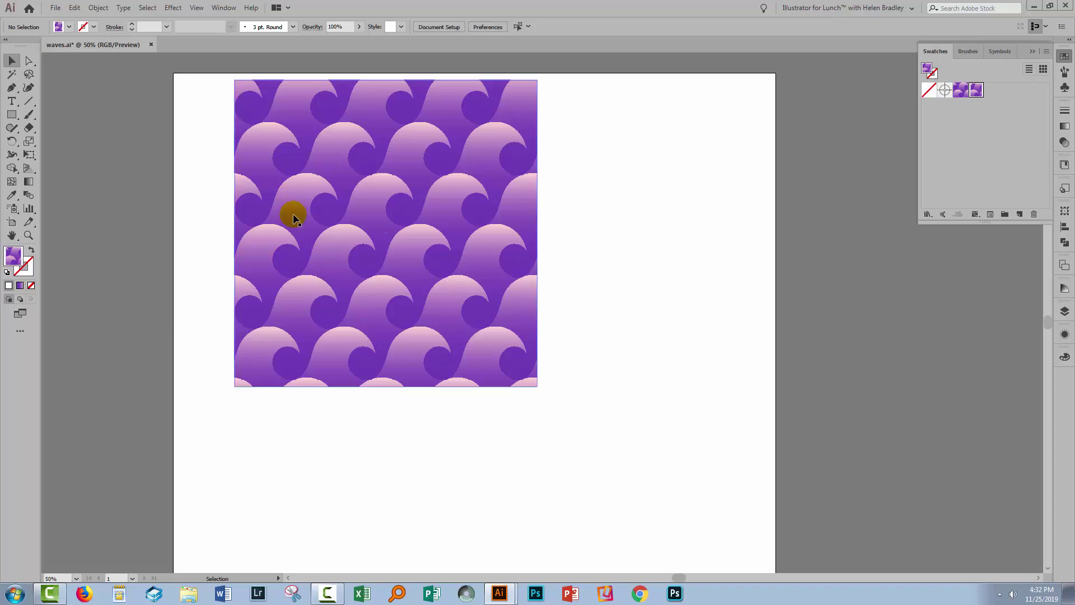
Alt-drag copies of the wave rectangle to its right and directly below, snapping edges together.
{"action": "left_click_drag", "start_coordinate": [270, 247], "coordinate": [571, 243]}
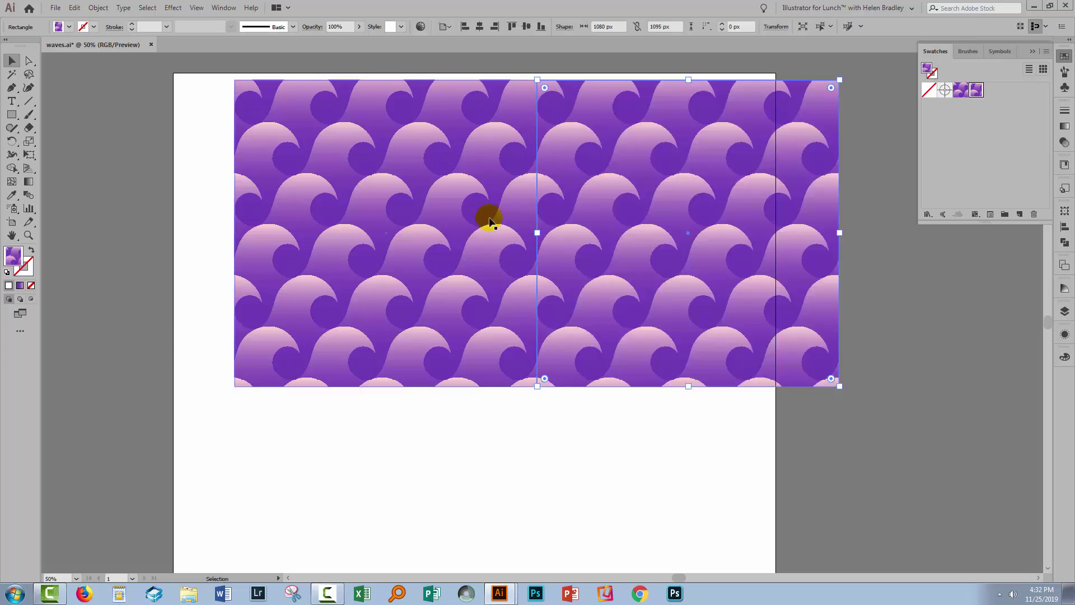
{"action": "left_click", "coordinate": [384, 261]}
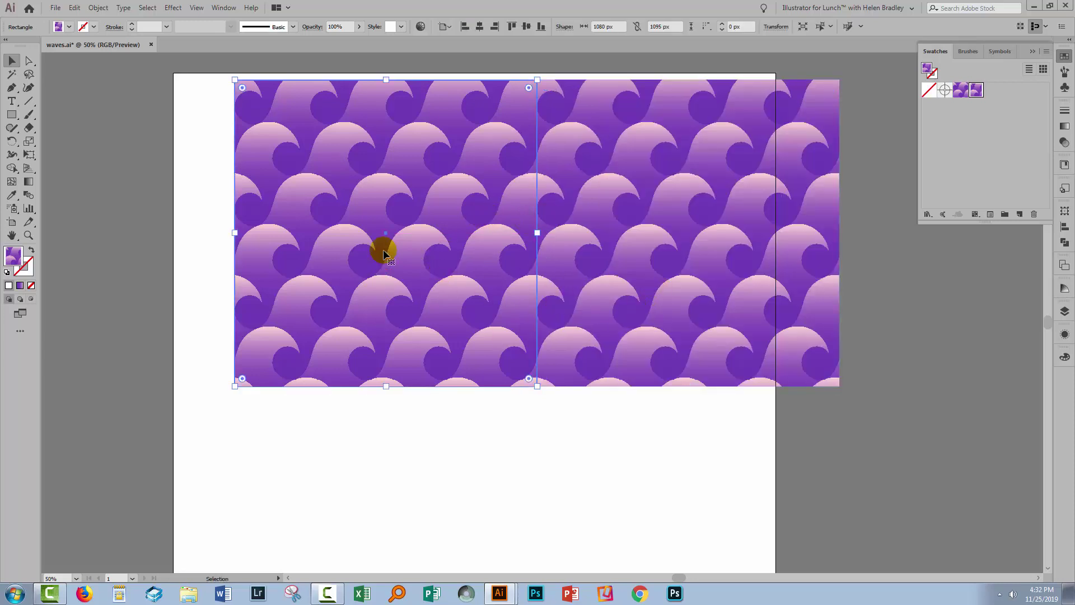
{"action": "left_click_drag", "start_coordinate": [389, 116], "coordinate": [388, 421]}
{"action": "left_click", "coordinate": [570, 448]}
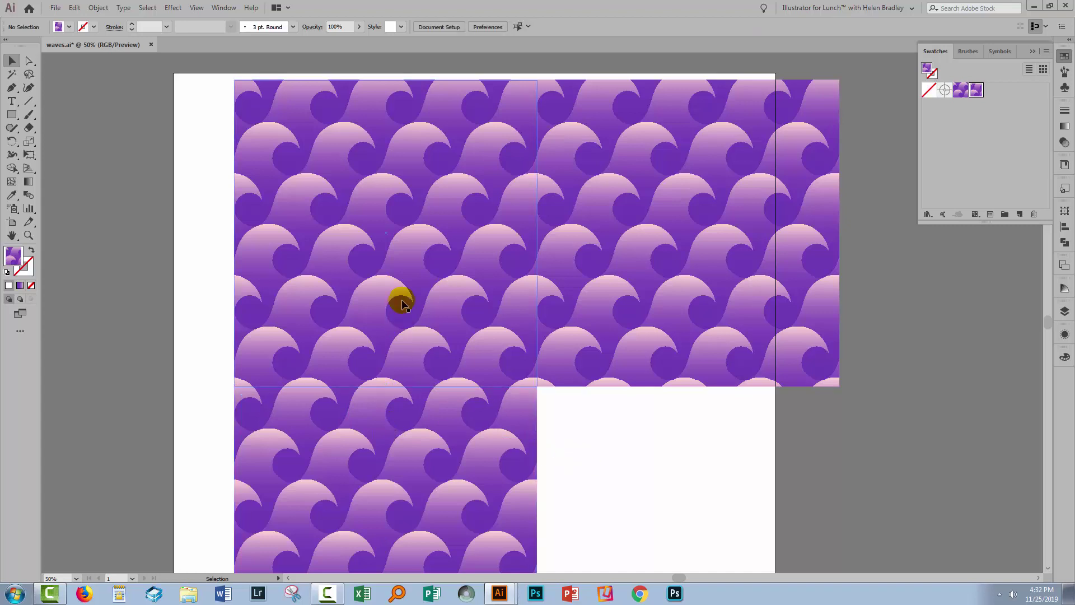
Add a diagonal copy beside the lower tile and inspect the seams between all four tiles.
{"action": "scroll", "coordinate": [609, 490], "scroll_direction": "down", "scroll_amount": 2}
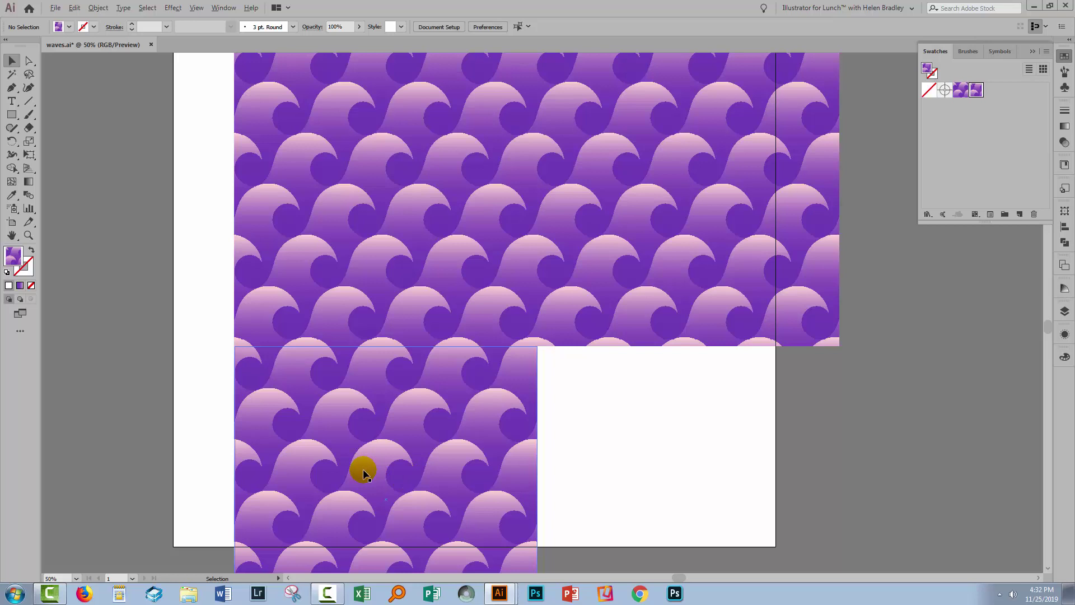
{"action": "left_click_drag", "start_coordinate": [363, 468], "coordinate": [670, 470]}
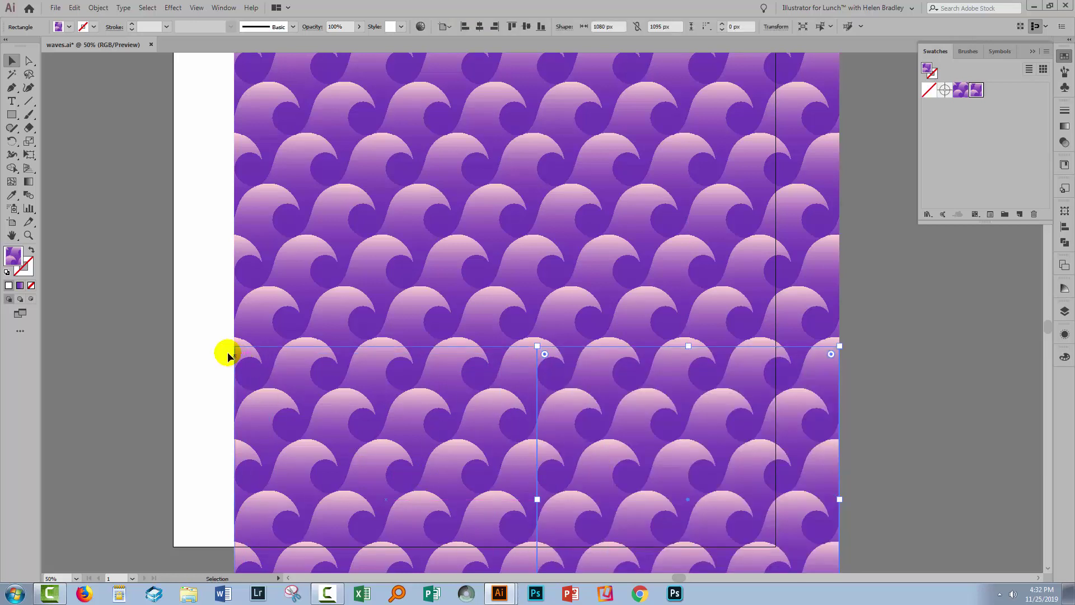
{"action": "left_click", "coordinate": [198, 339]}
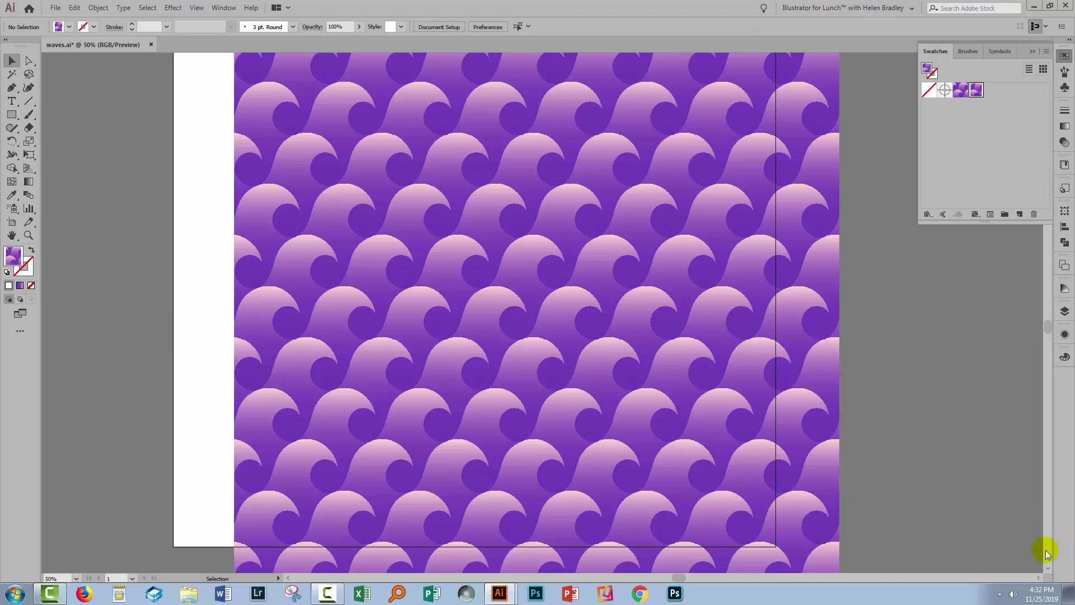
{"action": "scroll", "coordinate": [1046, 554], "scroll_direction": "up", "scroll_amount": 2}
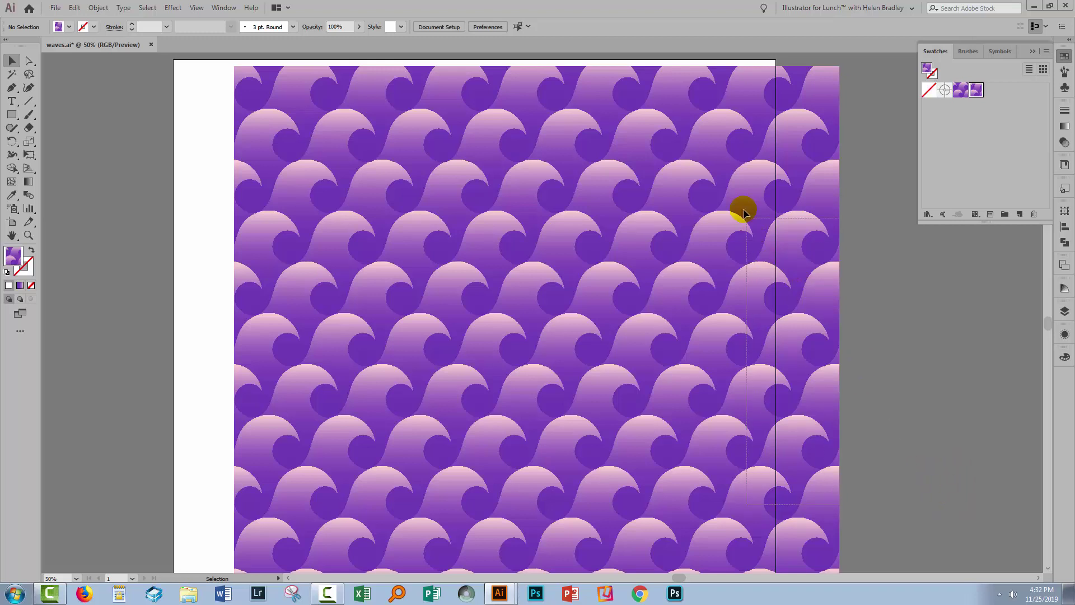
{"action": "left_click", "coordinate": [730, 181]}
Delete the right-hand and lower duplicate wave rectangles, keeping only the original.
{"action": "key", "text": "Delete"}
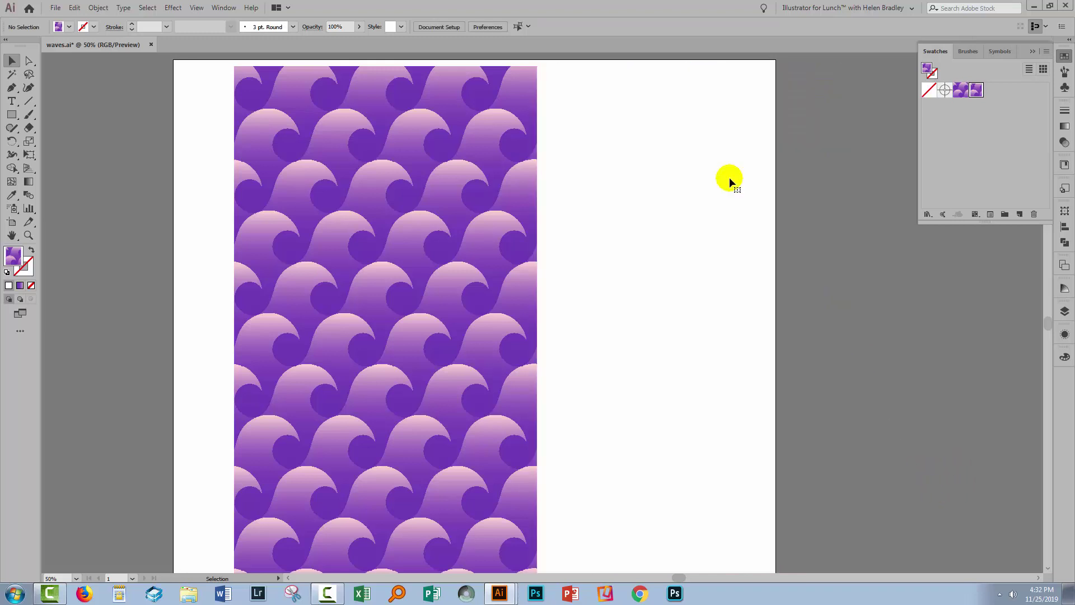
{"action": "left_click_drag", "start_coordinate": [582, 500], "coordinate": [494, 508]}
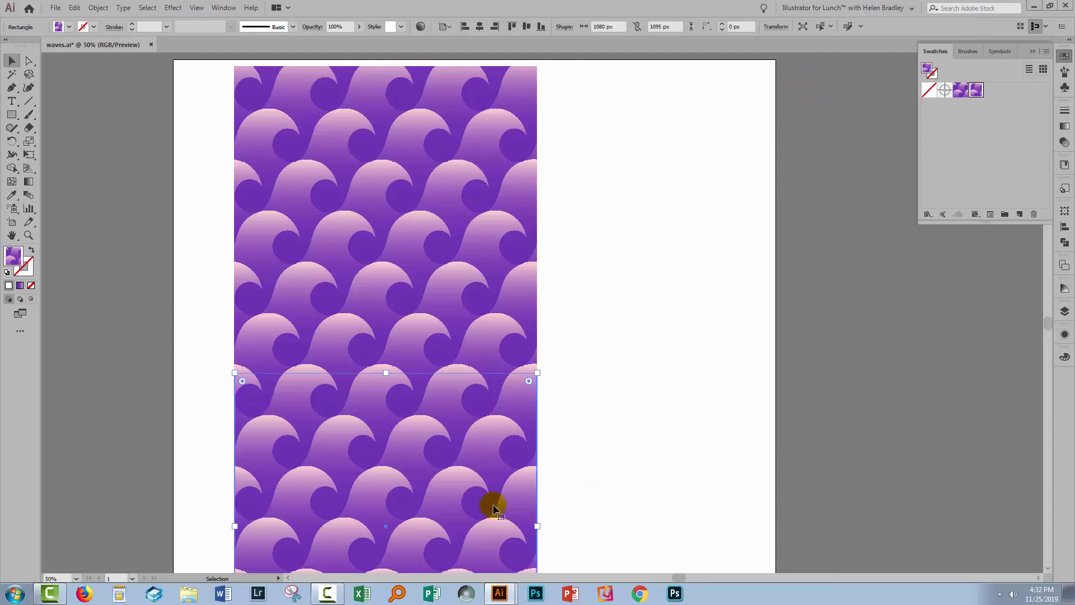
{"action": "key", "text": "Delete"}
{"action": "scroll", "coordinate": [492, 504], "scroll_direction": "up", "scroll_amount": 2}
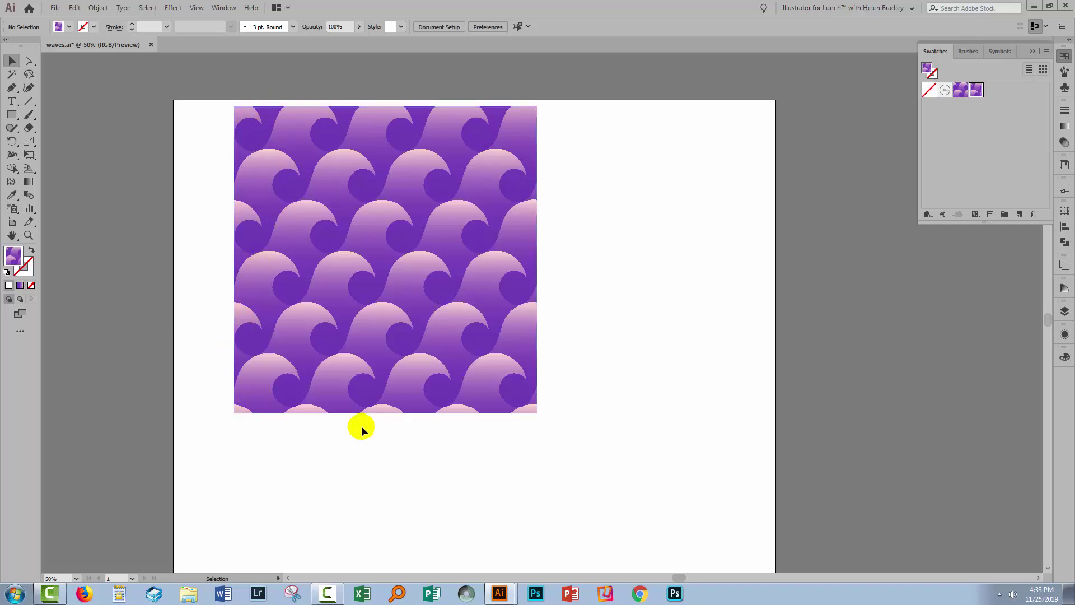
Drag the 1080 × 1095 px wave rectangle down and slightly left, next to the small original tile.
{"action": "left_click", "coordinate": [457, 444]}
{"action": "scroll", "coordinate": [457, 444], "scroll_direction": "down", "scroll_amount": 1}
{"action": "left_click", "coordinate": [418, 332]}
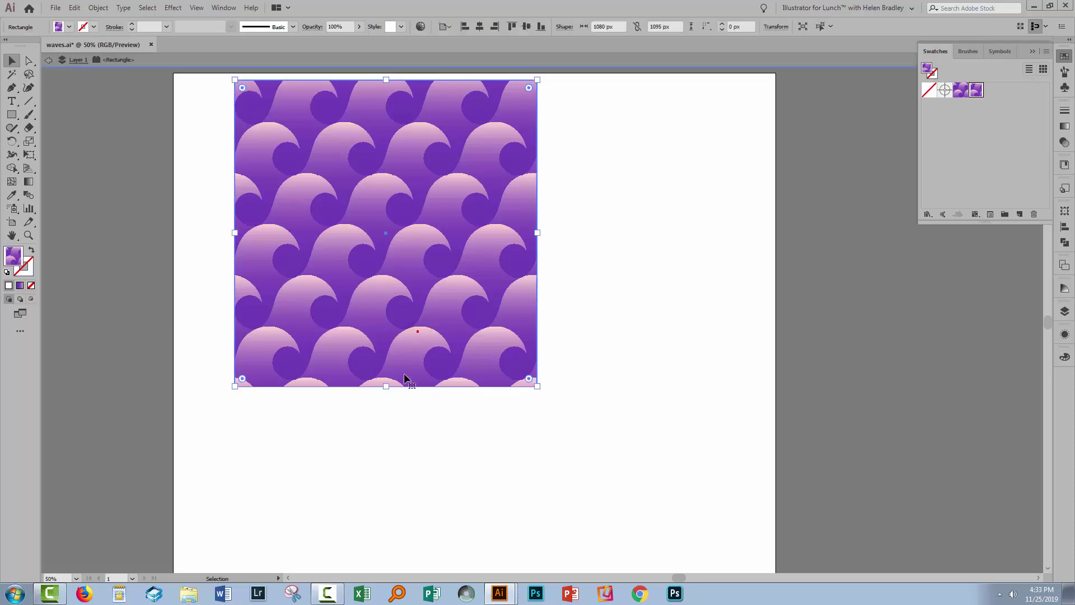
{"action": "left_click_drag", "start_coordinate": [402, 337], "coordinate": [378, 408]}
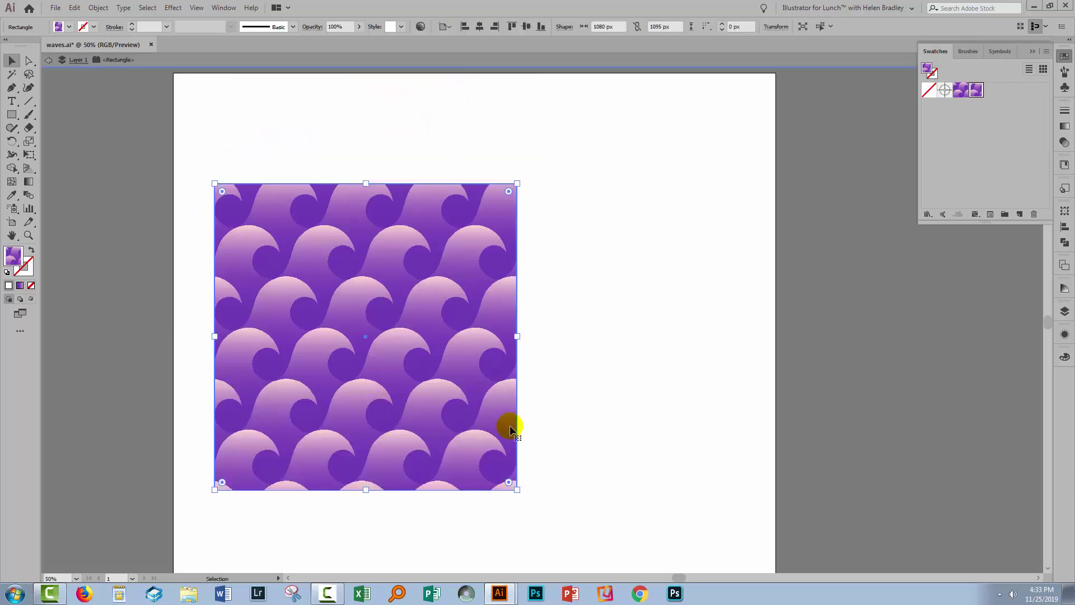
{"action": "left_click", "coordinate": [571, 424]}
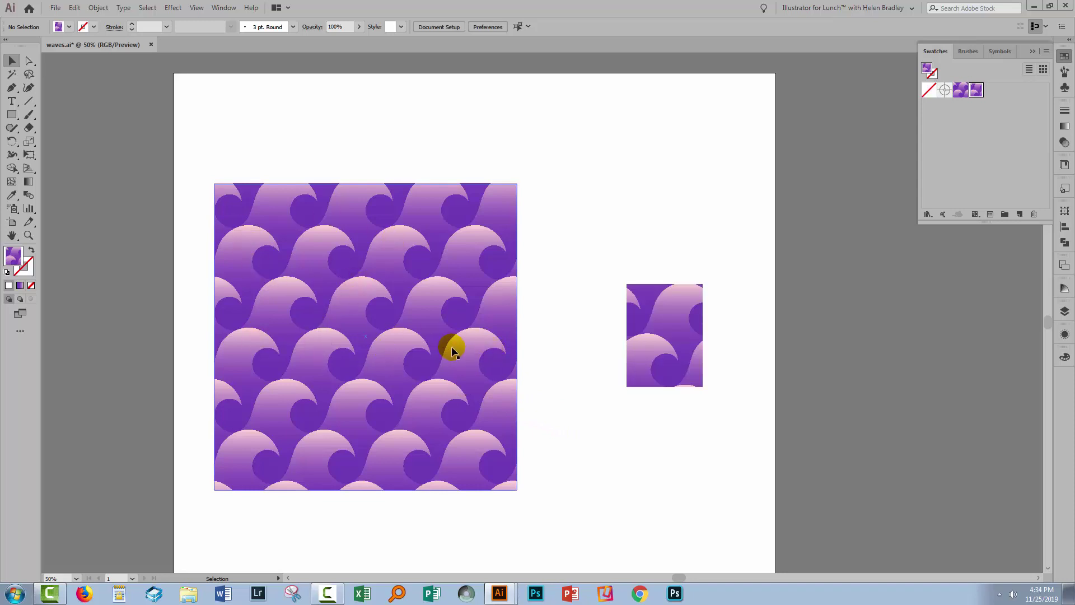
{"action": "left_click_drag", "start_coordinate": [694, 325], "coordinate": [632, 335]}
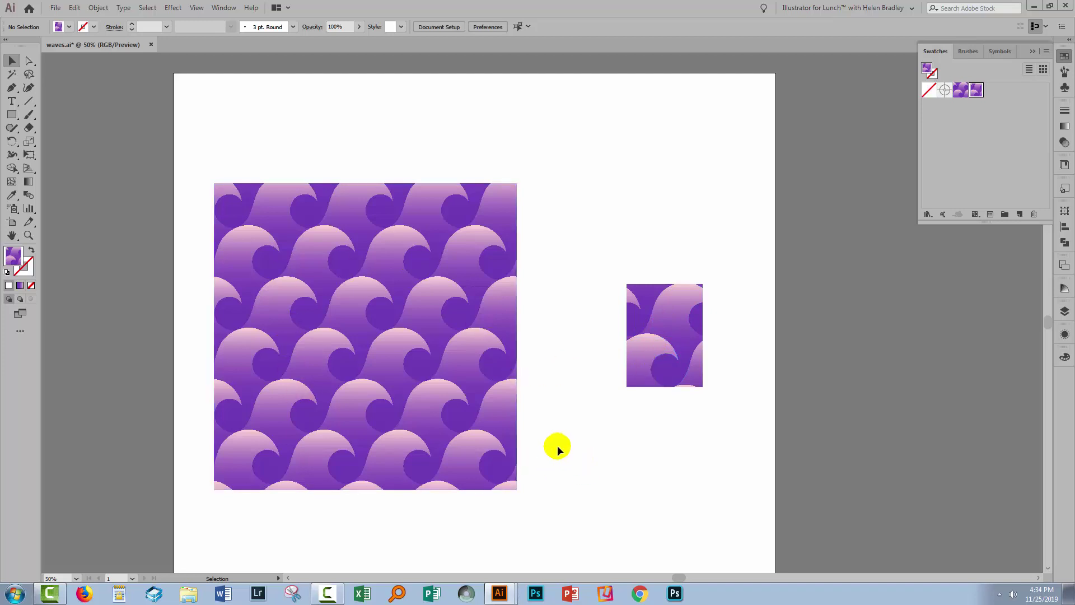
{"action": "scroll", "coordinate": [557, 445], "scroll_direction": "down", "scroll_amount": 2}
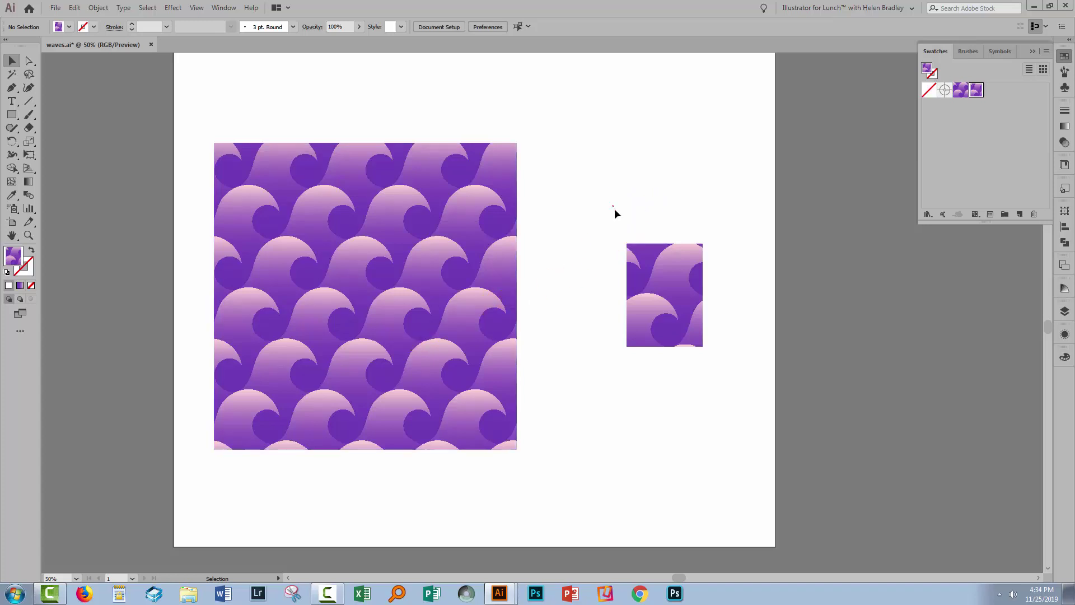
{"action": "left_click_drag", "start_coordinate": [613, 208], "coordinate": [694, 363]}
{"action": "key", "text": "ctrl+shift+a"}
{"action": "left_click", "coordinate": [720, 513]}
{"action": "left_click", "coordinate": [518, 328]}
{"action": "left_click", "coordinate": [517, 329]}
{"action": "left_click_drag", "start_coordinate": [533, 477], "coordinate": [516, 451]}
{"action": "scroll", "coordinate": [600, 468], "scroll_direction": "up", "scroll_amount": 1}
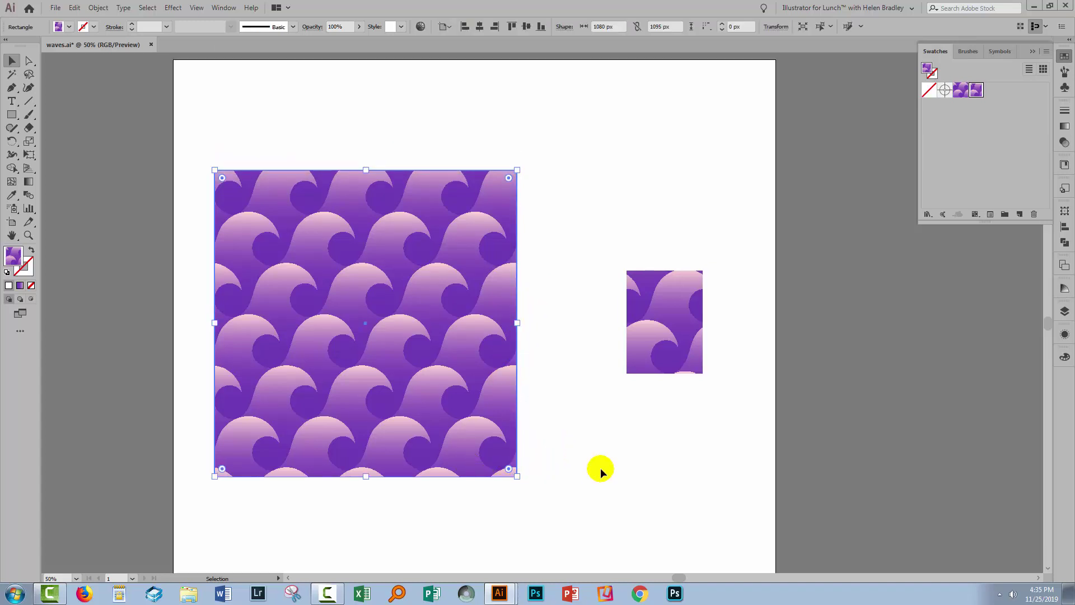
{"action": "left_click", "coordinate": [600, 468]}
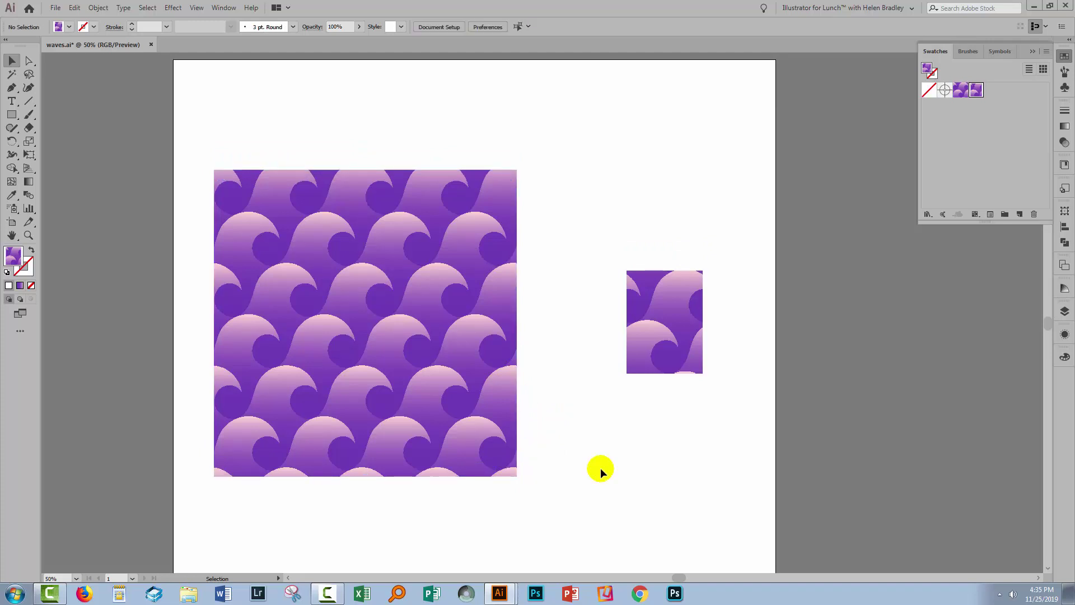